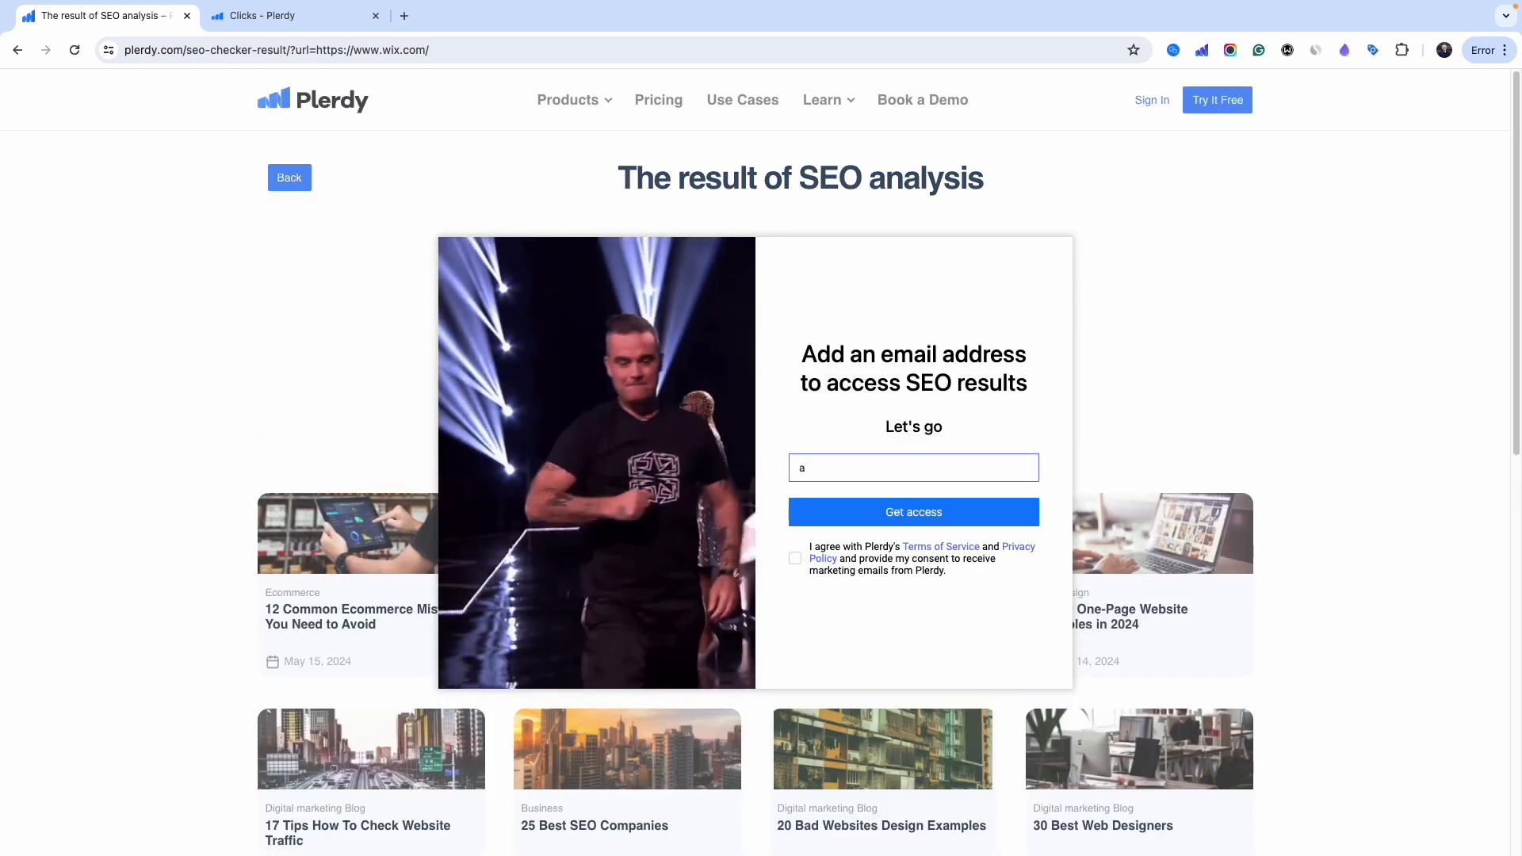
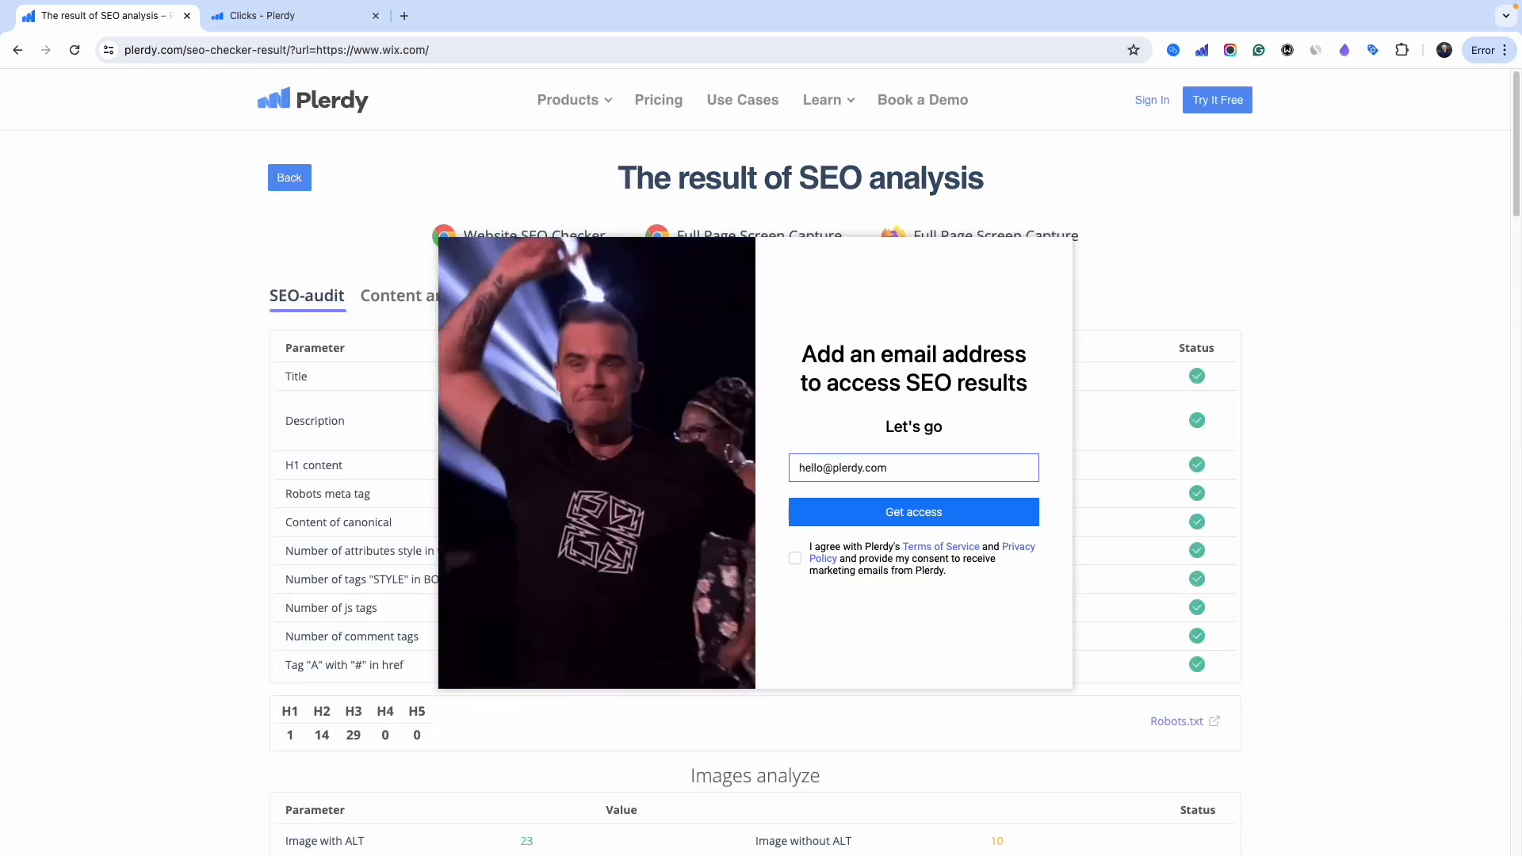
- Enter an email address to unlock the wix.com audit results, then close the thank-you popup
click(913, 512)
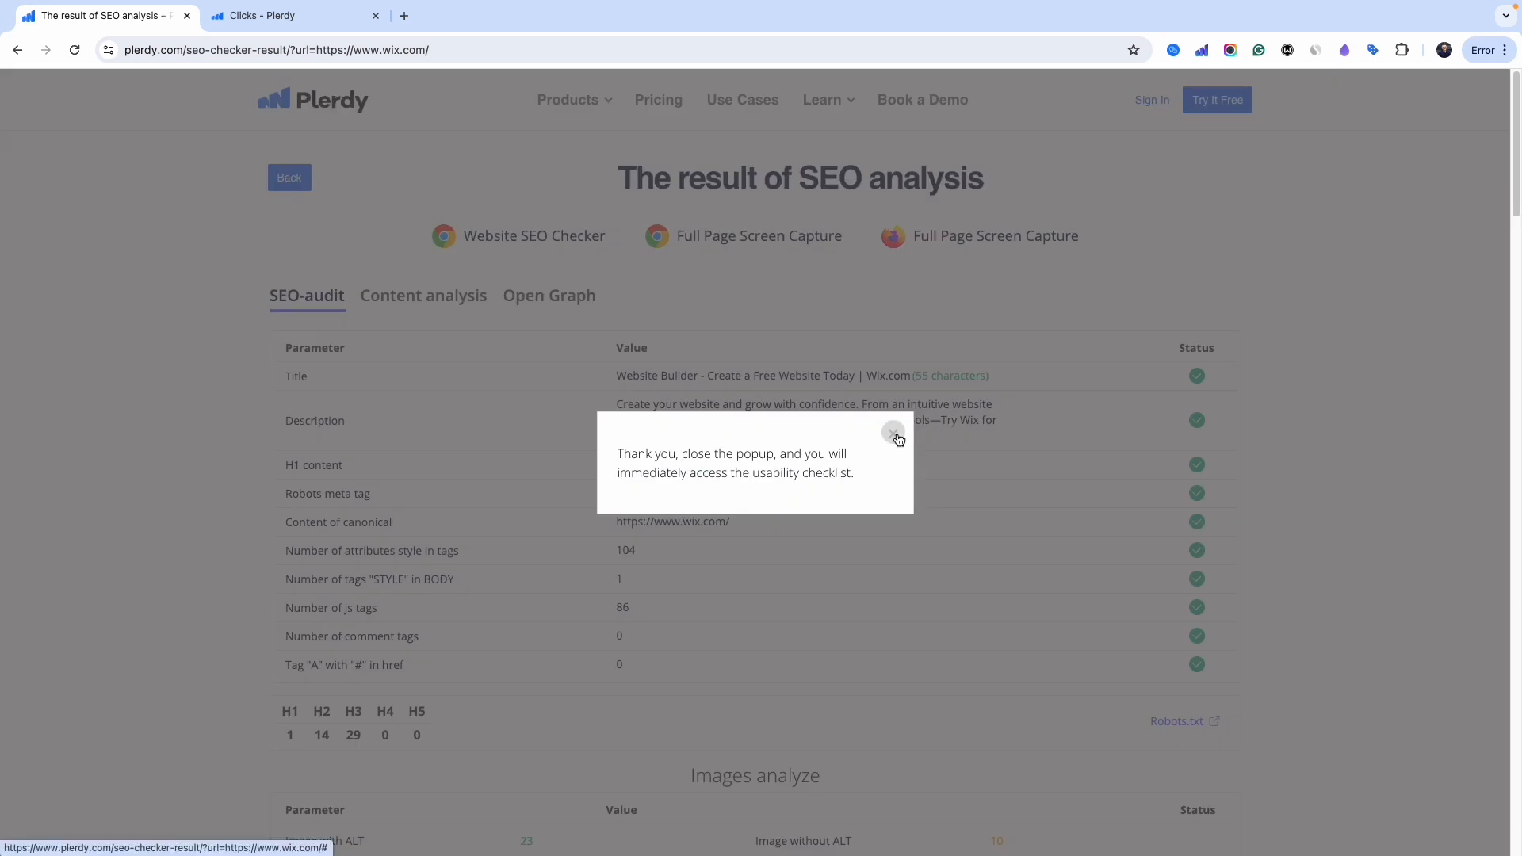
click(893, 434)
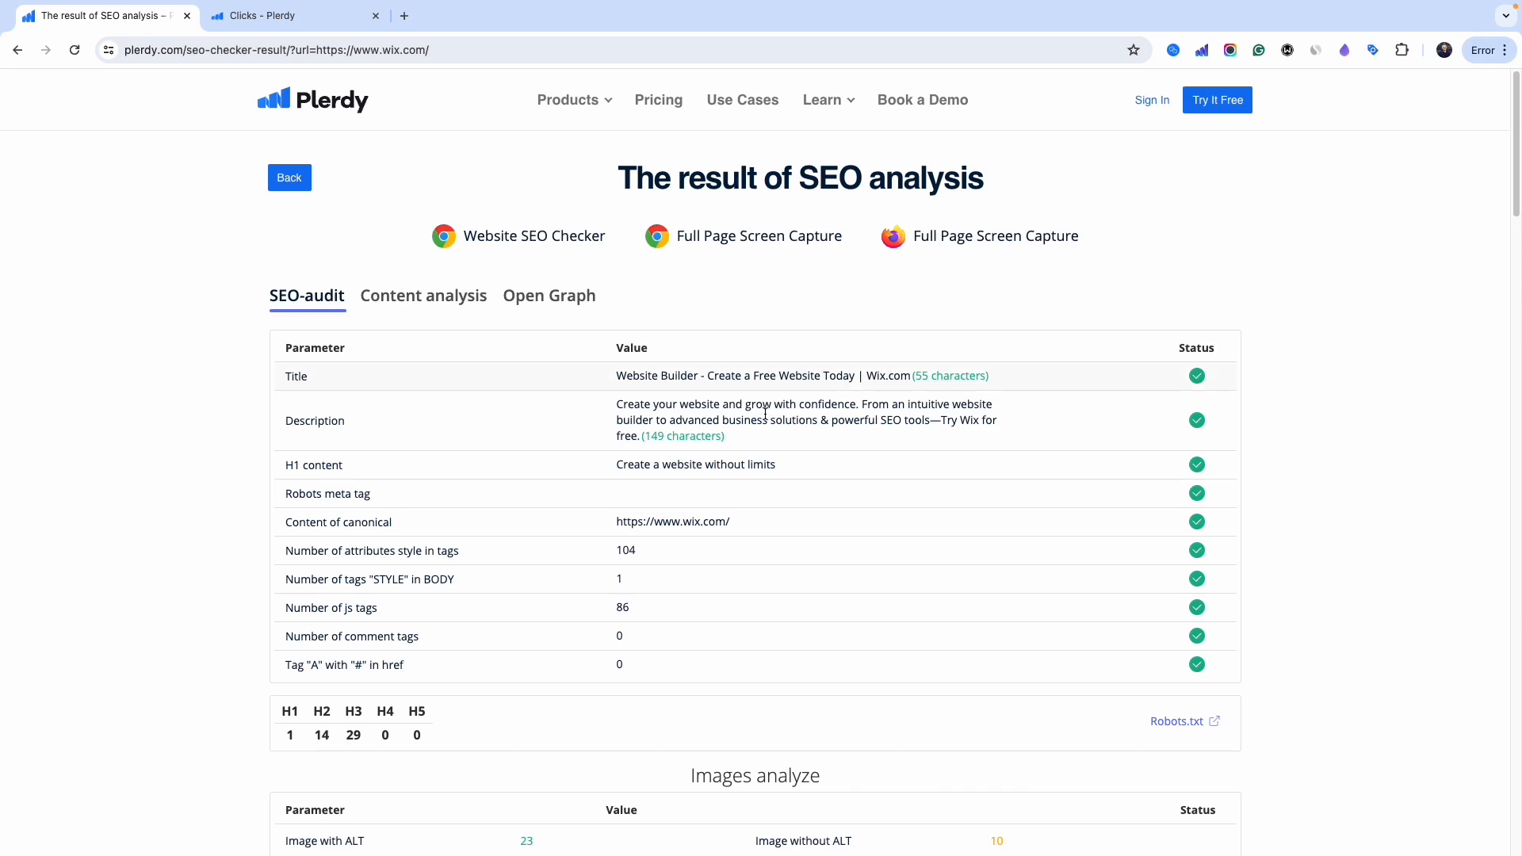
- Review the wix.com audit, highlighting the description's character-count note and the missing ALT attribute row
scroll(700, 473, down, 4)
scroll(711, 460, up, 4)
scroll(526, 410, down, 7)
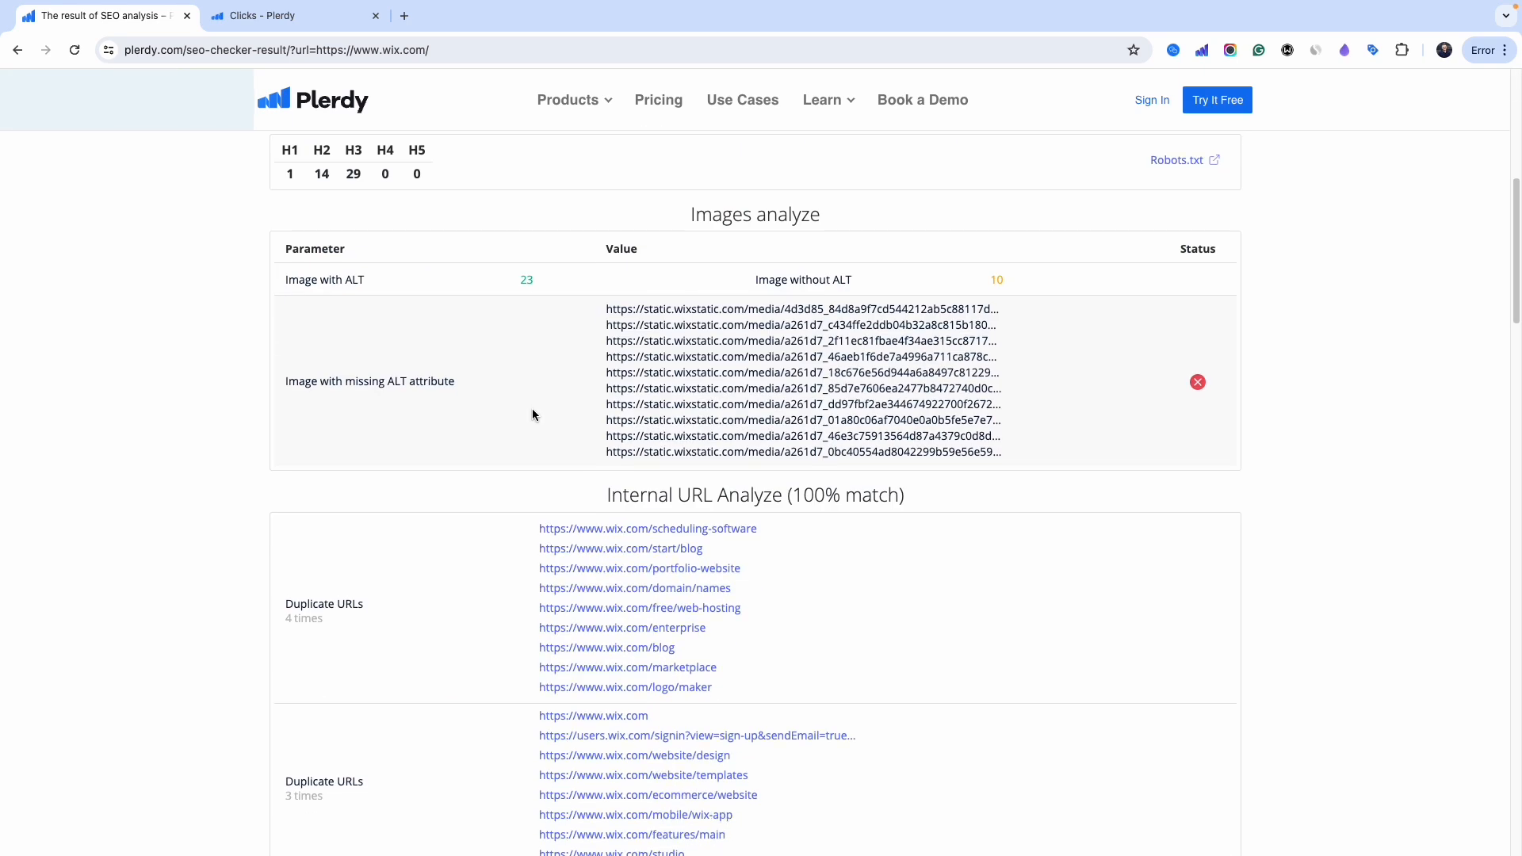
scroll(533, 414, up, 6)
scroll(735, 445, up, 1)
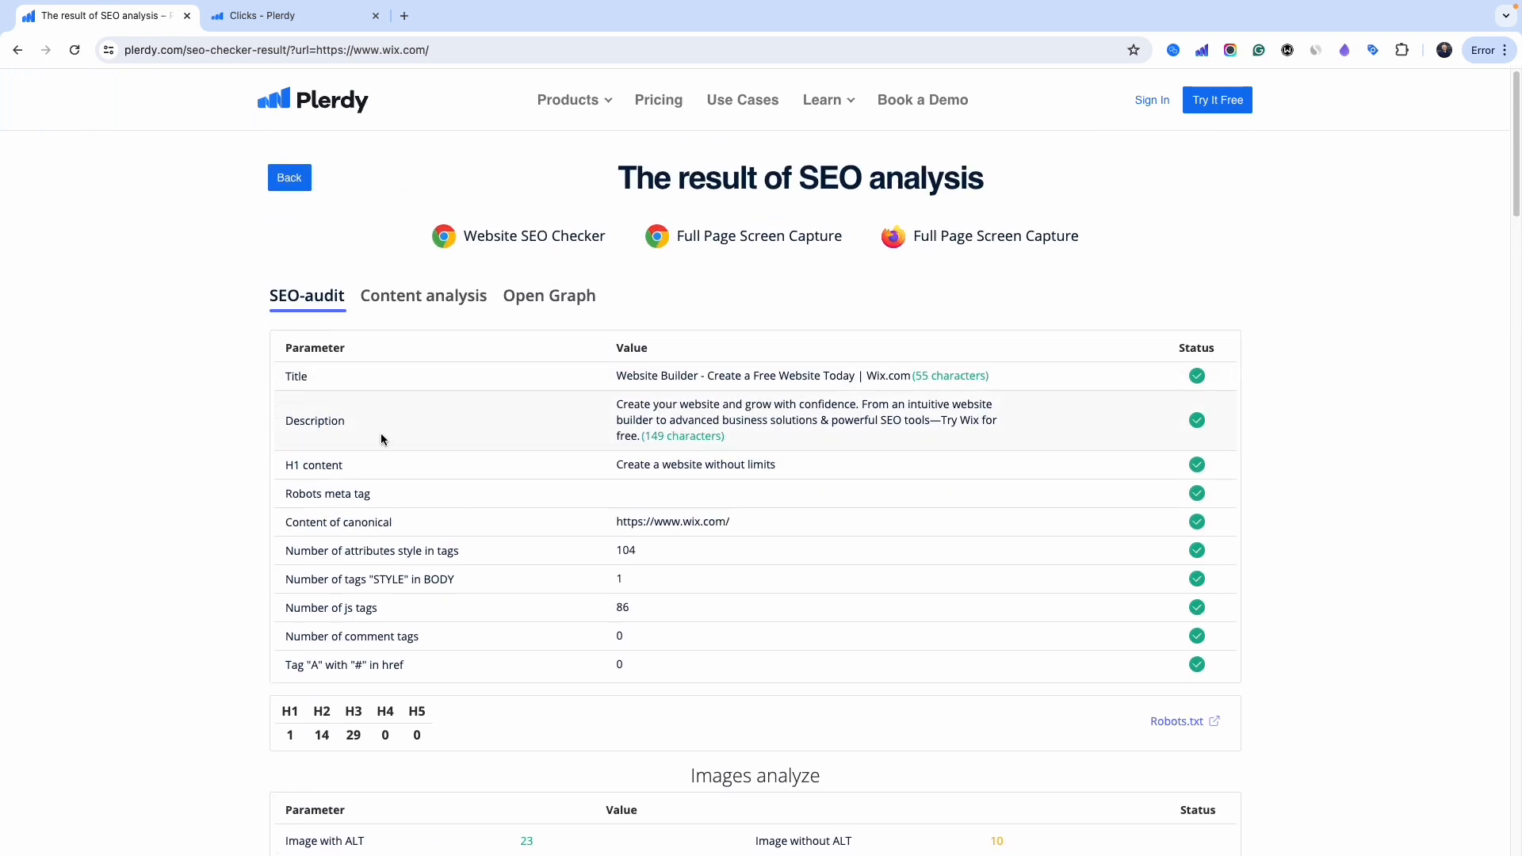
drag(657, 435, 645, 467)
click(788, 419)
click(441, 506)
scroll(1125, 562, down, 3)
scroll(658, 530, down, 2)
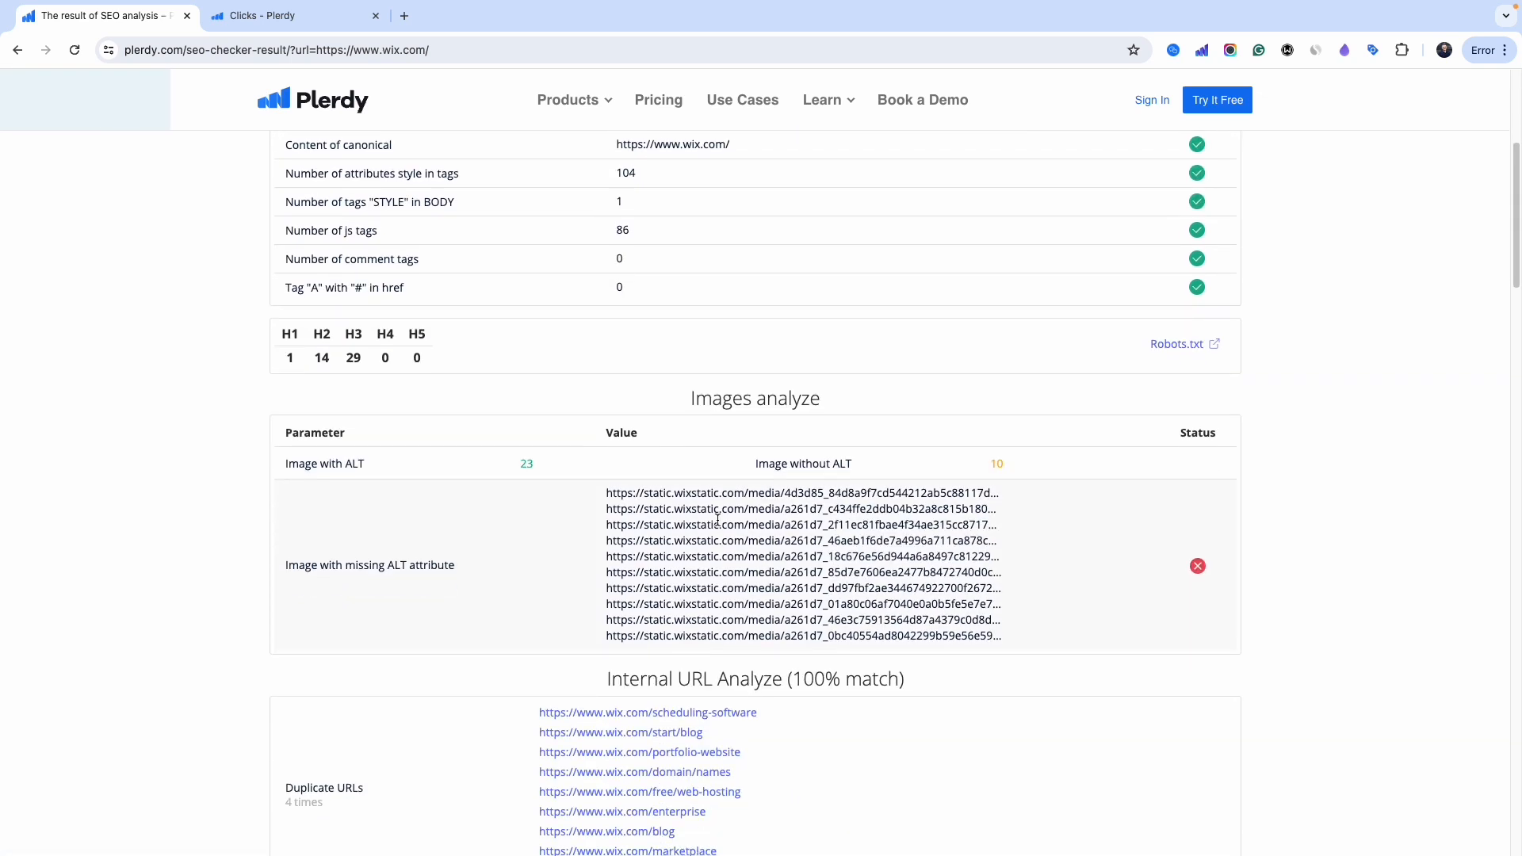
scroll(945, 464, down, 1)
drag(321, 476, 444, 480)
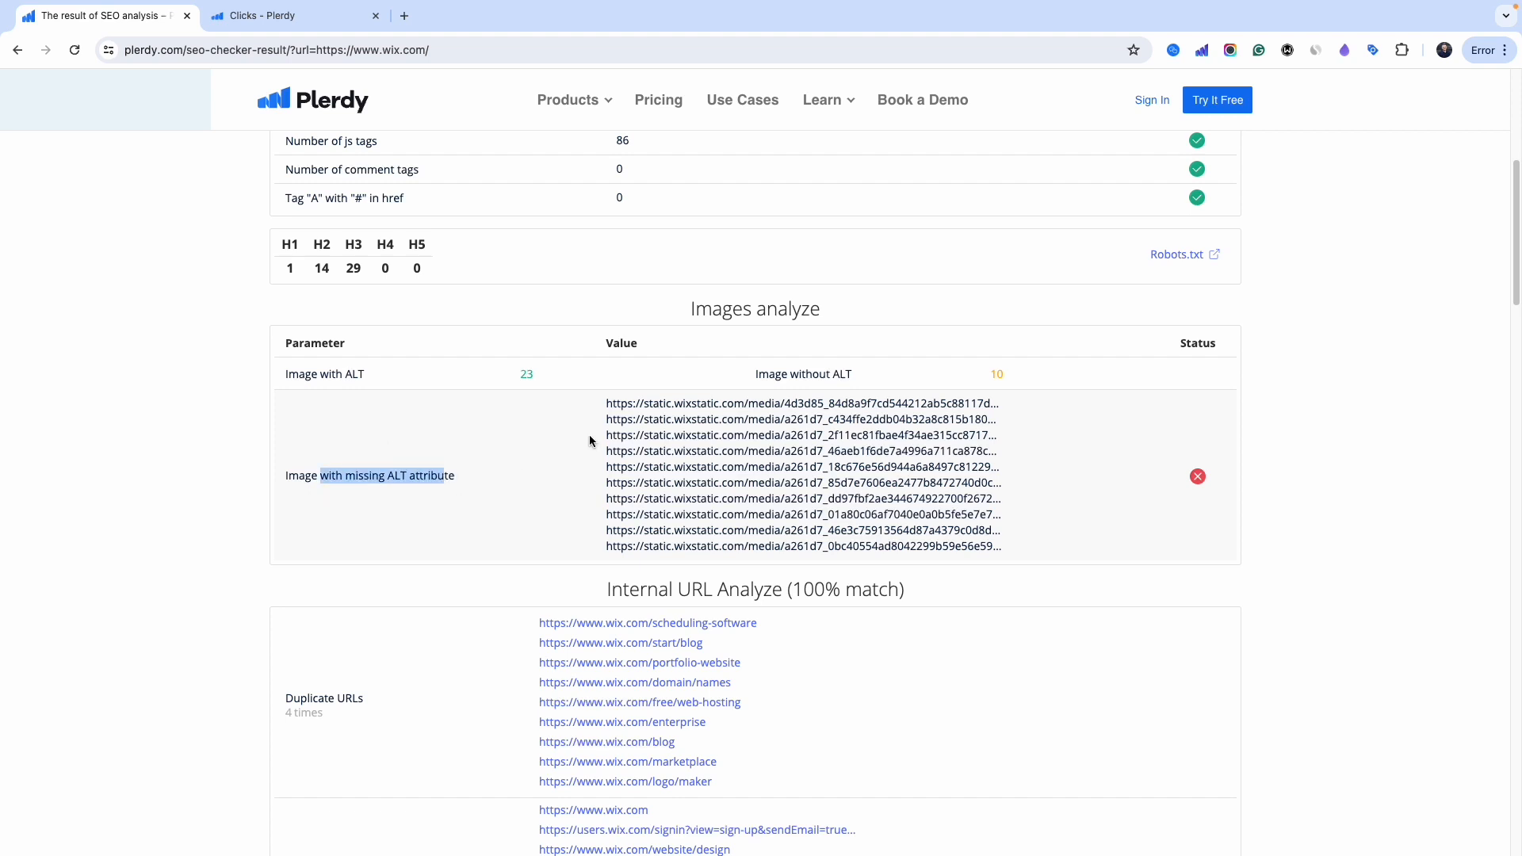
- Switch to Content analysis, showing 2418 total words, readability 91 and the top words
scroll(773, 433, down, 5)
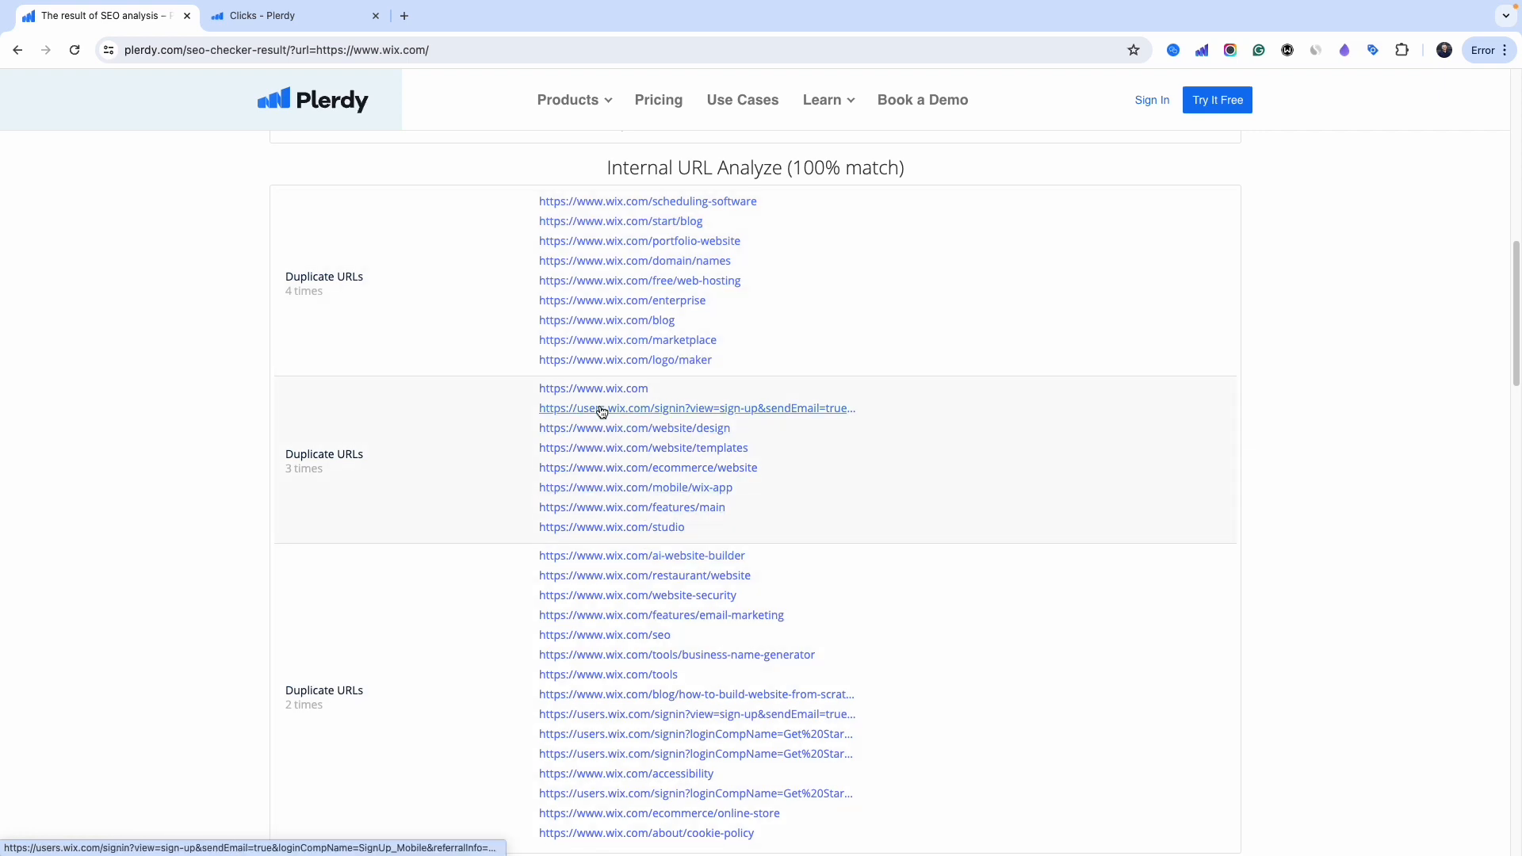
scroll(604, 492, down, 6)
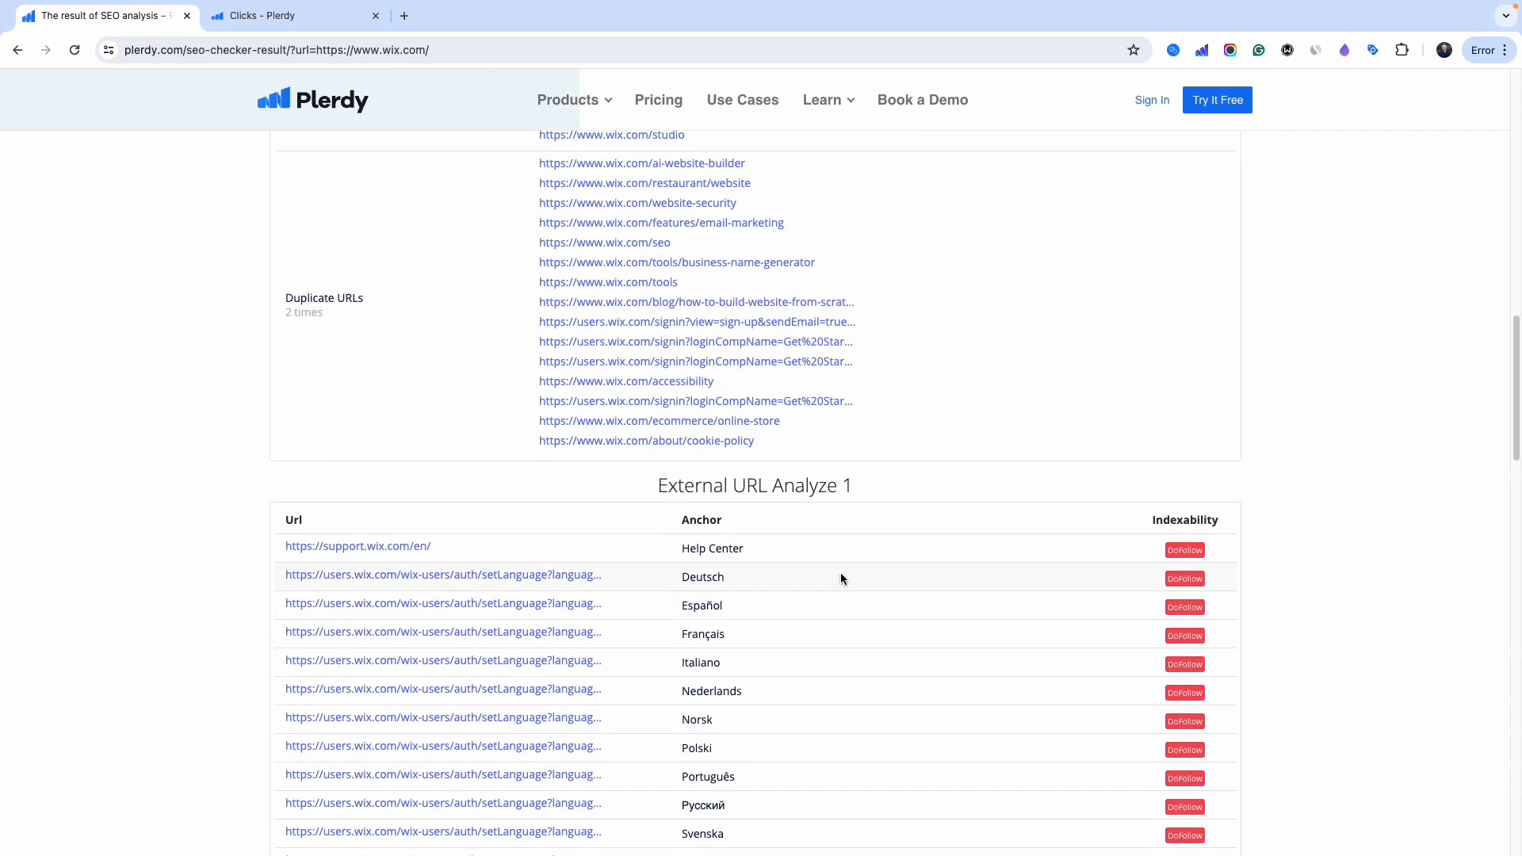
scroll(644, 459, up, 20)
click(451, 298)
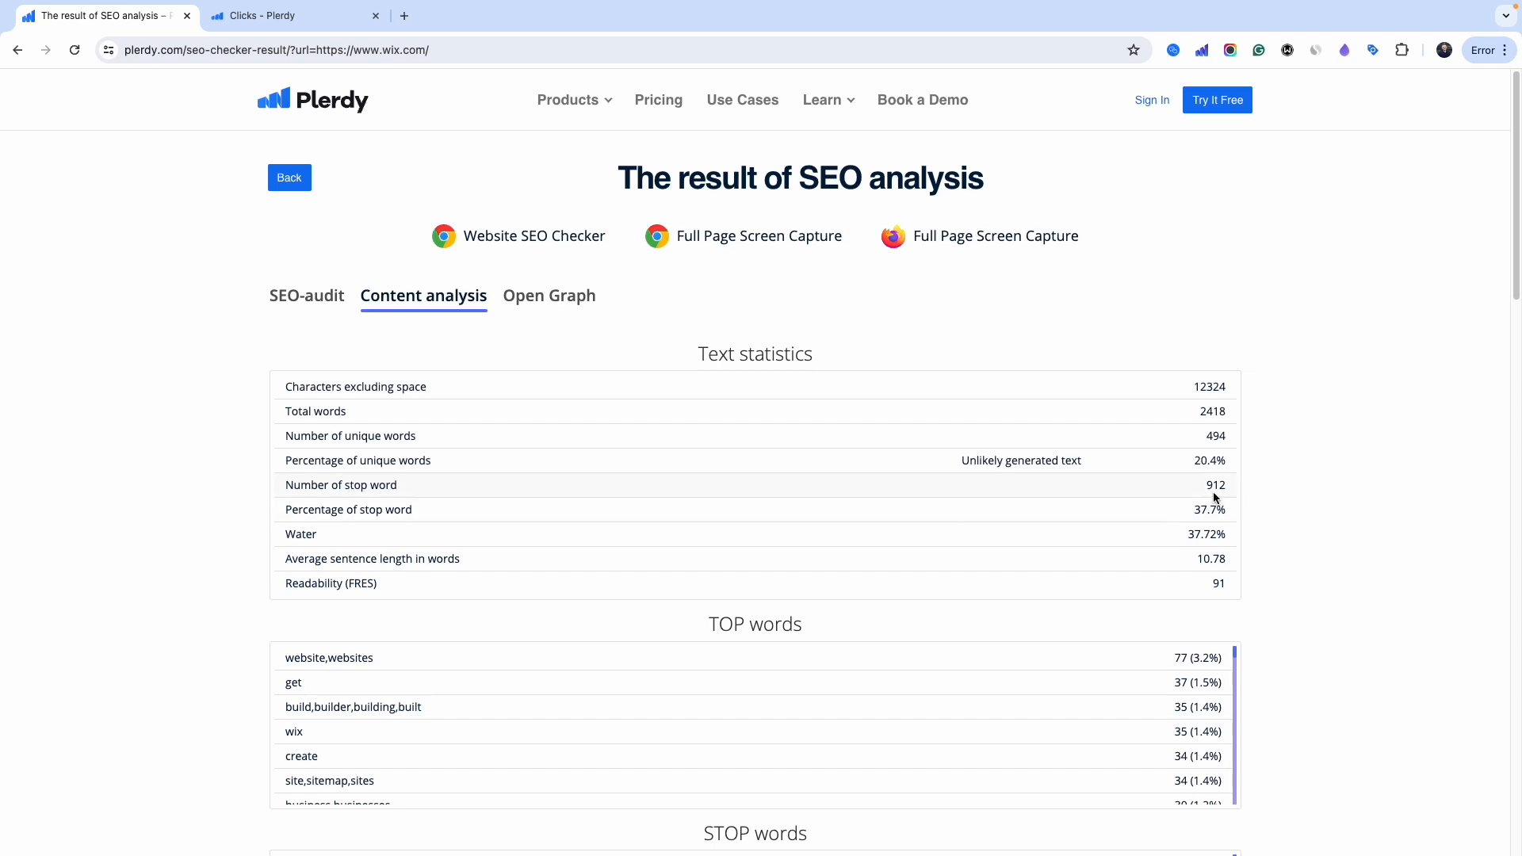
double_click(1218, 583)
scroll(1325, 483, down, 2)
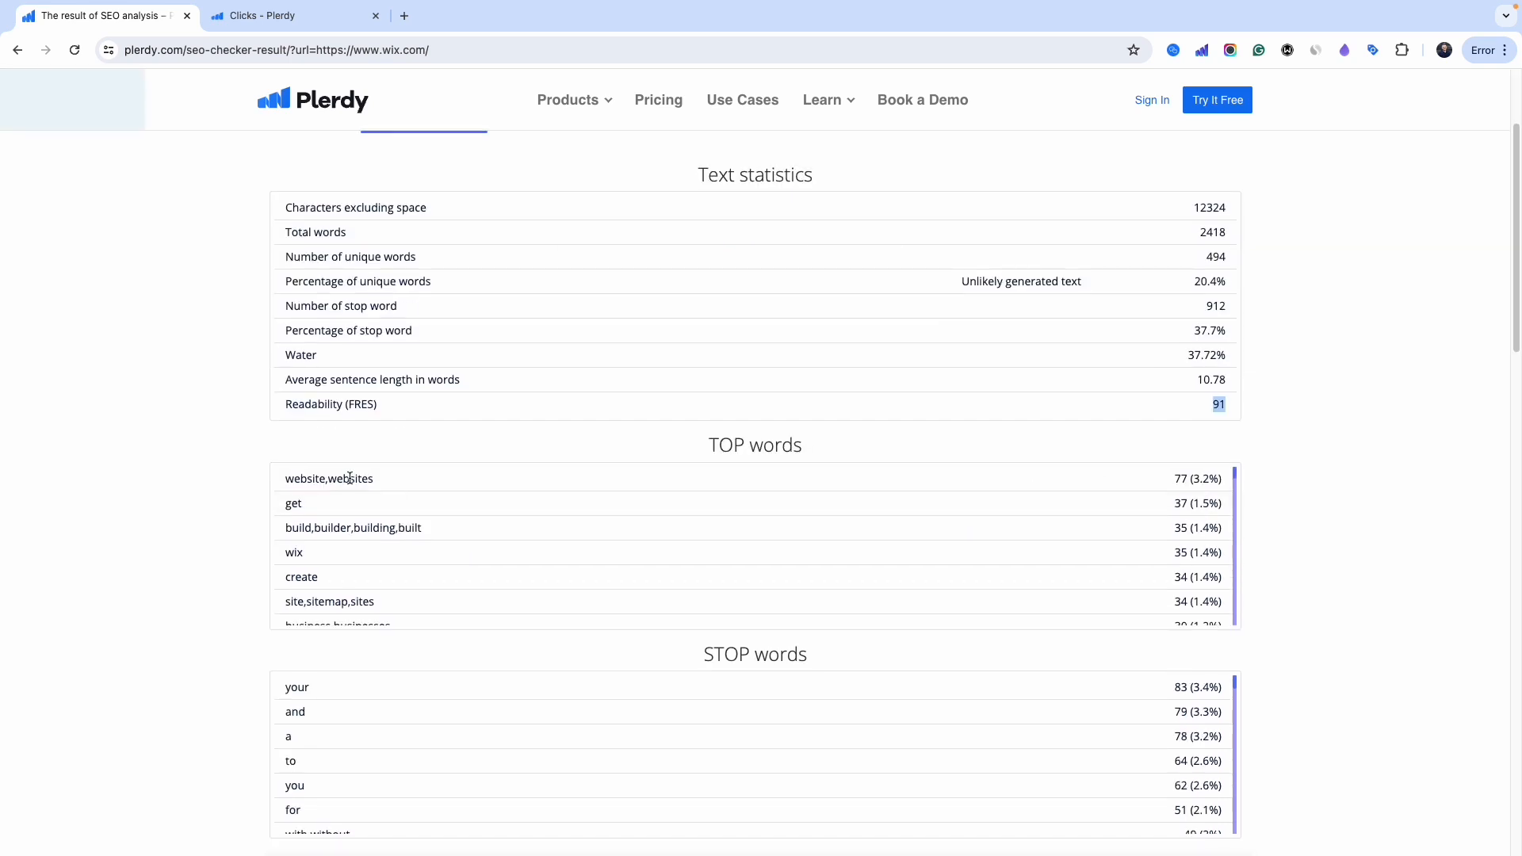
click(349, 478)
drag(1175, 479, 1206, 481)
- Check the blog's intro paragraph in the SEO Content Checker: 348 words, 10.6% unique, 29.31% water
key(alt+Left)
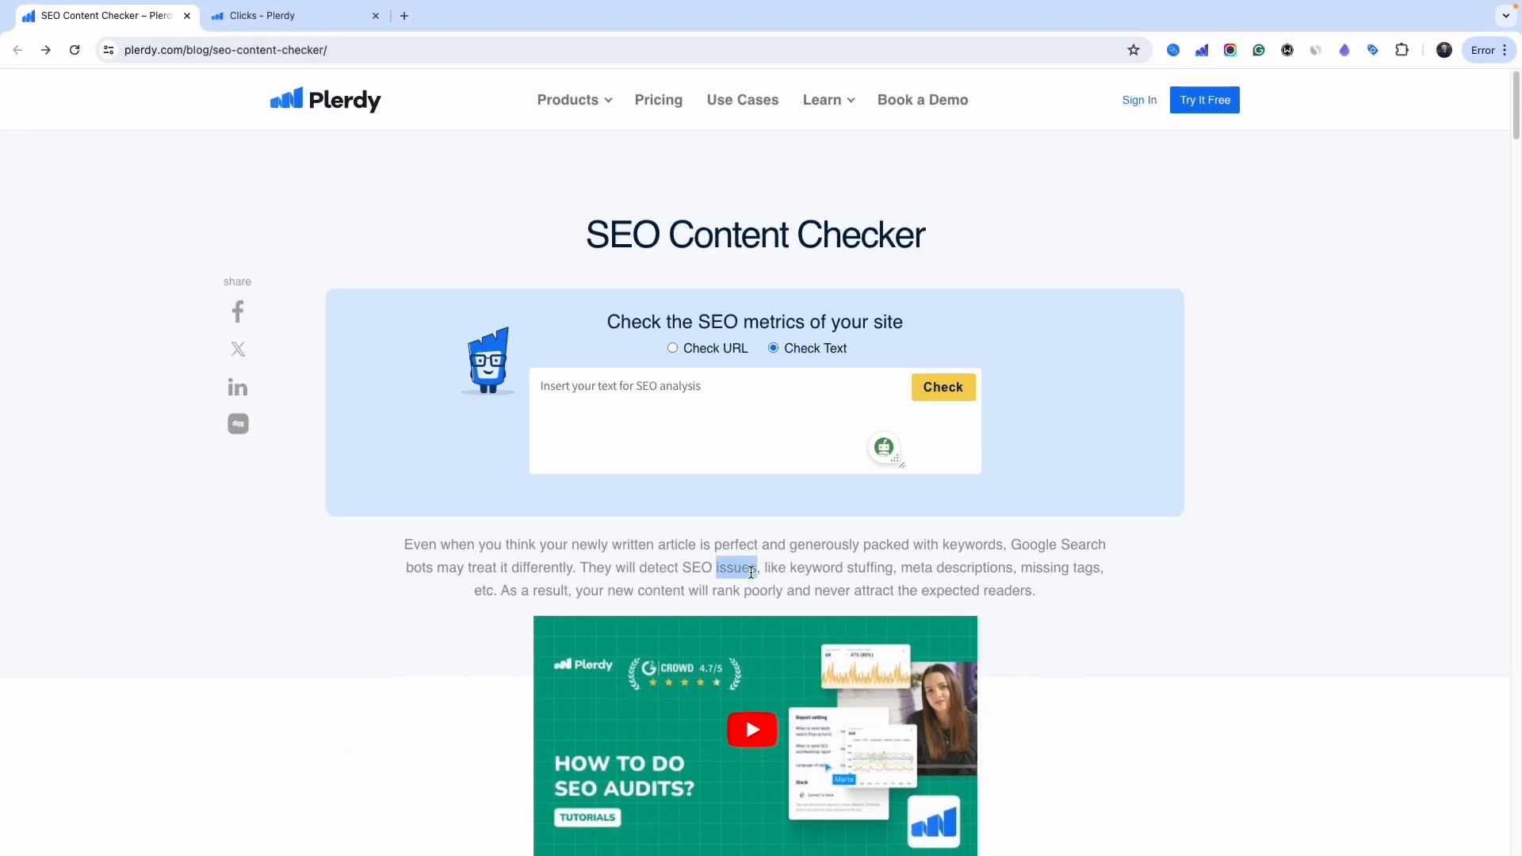
triple_click(750, 572)
key(ctrl+c)
click(743, 414)
key(ctrl+v)
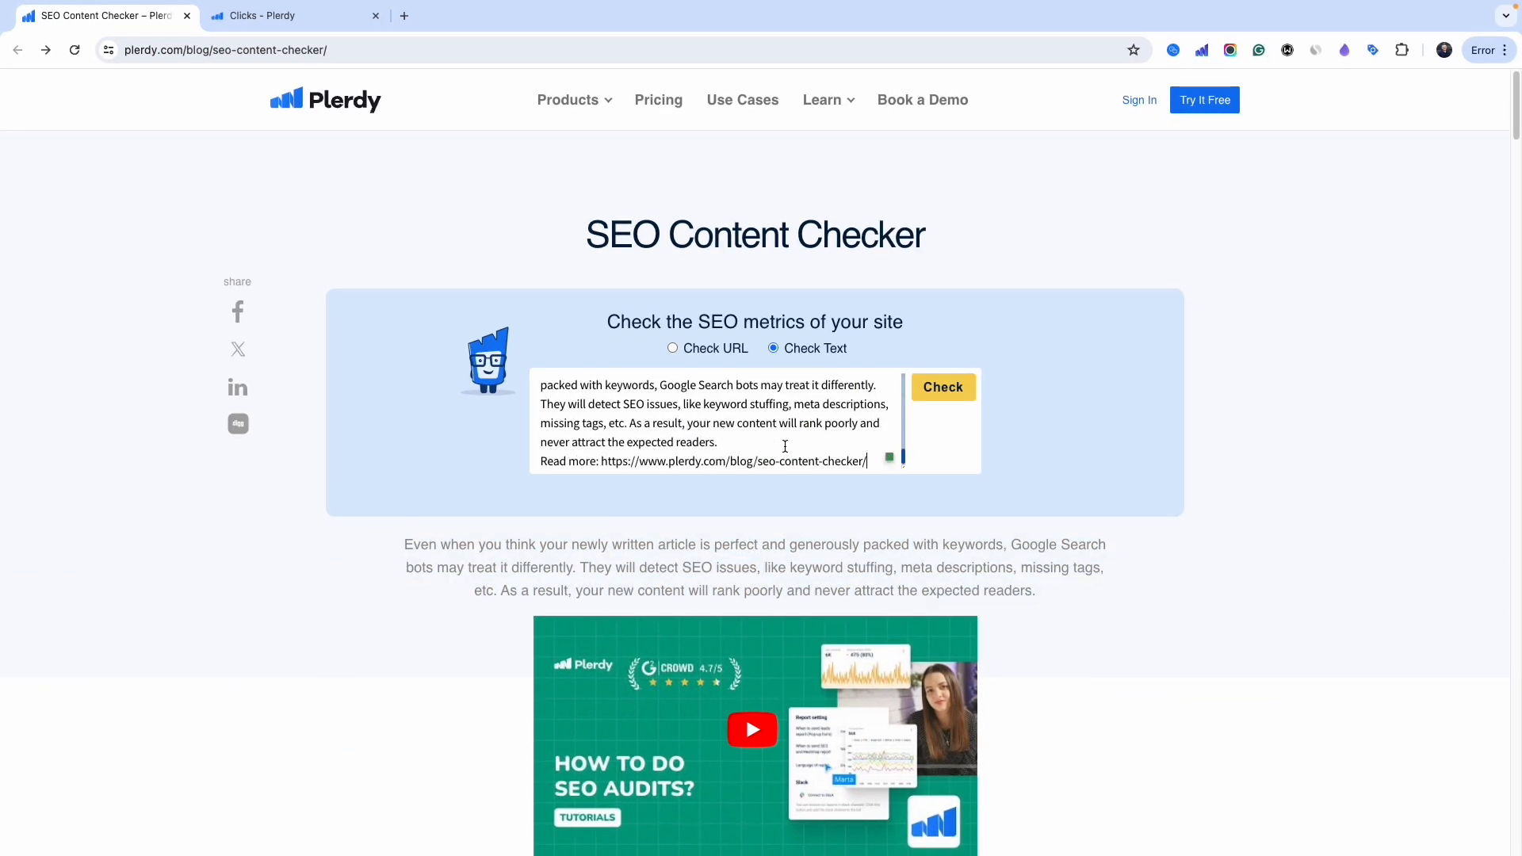
click(943, 387)
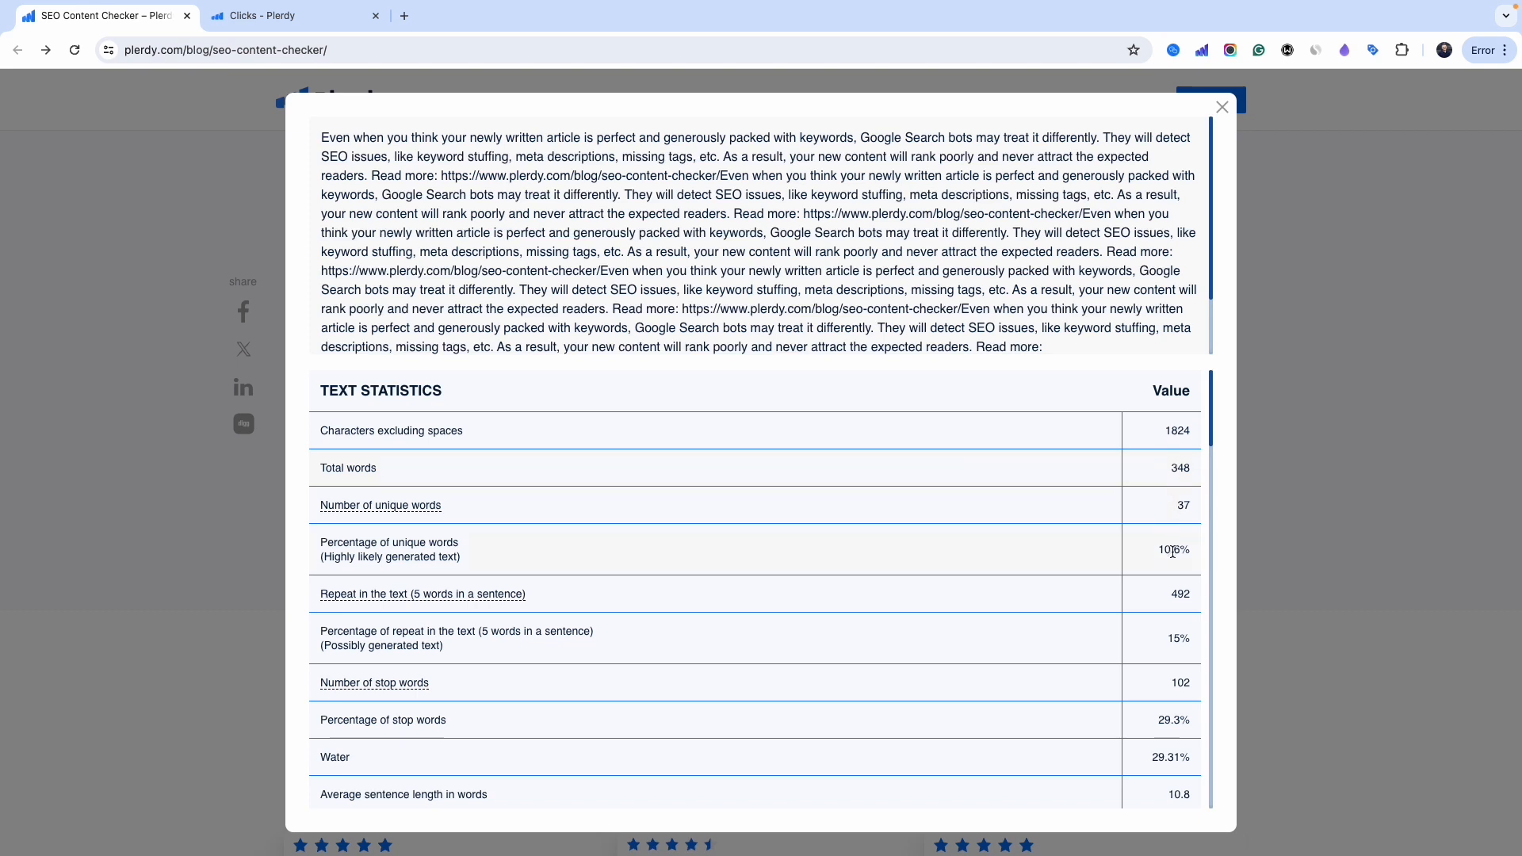
- Highlight the 10.6% unique-words figure and generated-text note, and mark repeated phrases in the text
drag(1162, 550, 1187, 552)
drag(341, 557, 472, 569)
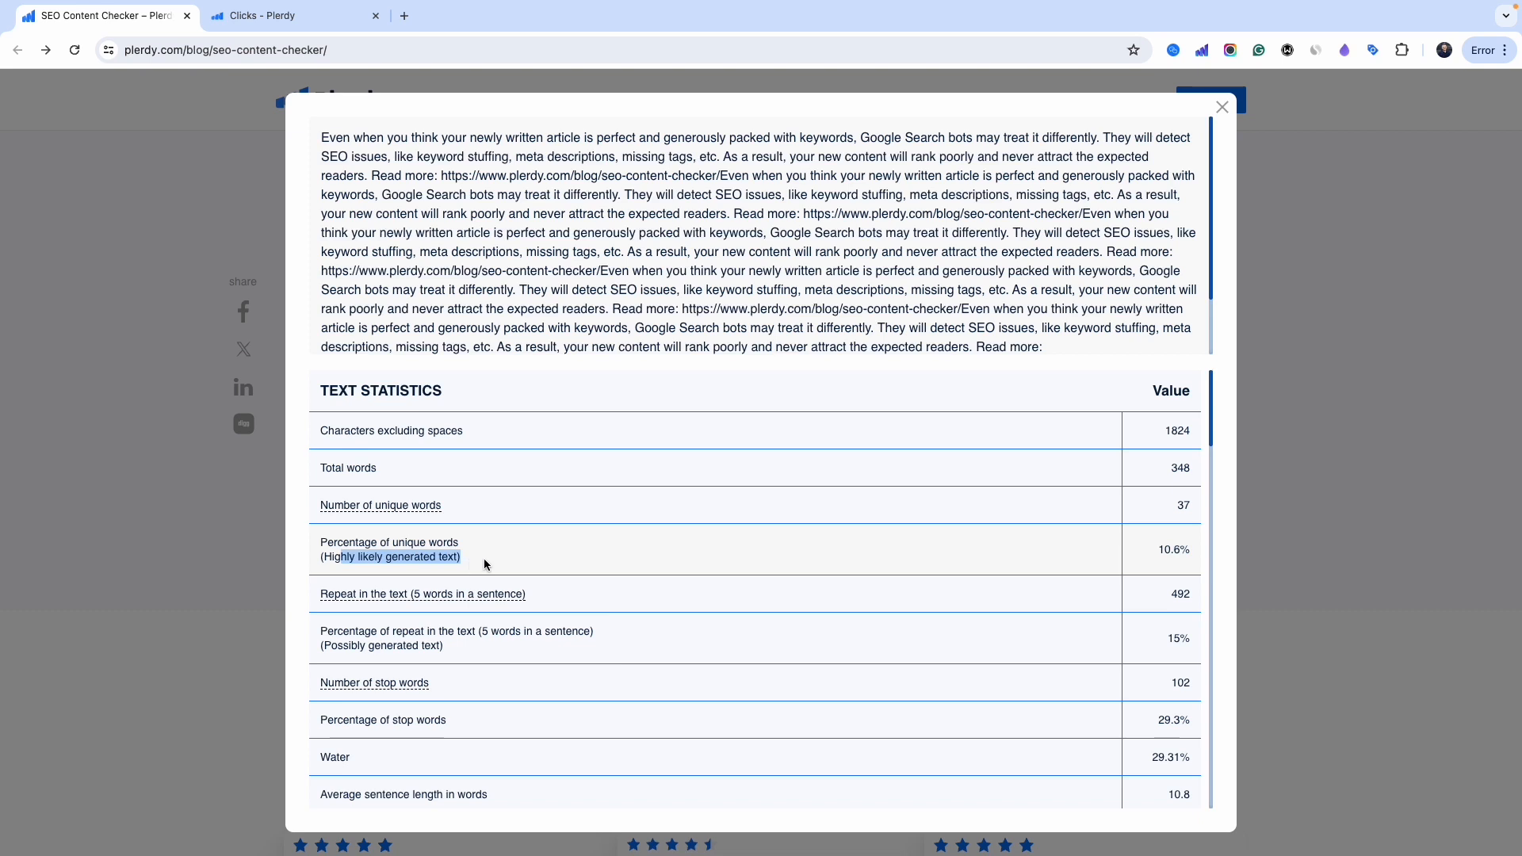
click(442, 596)
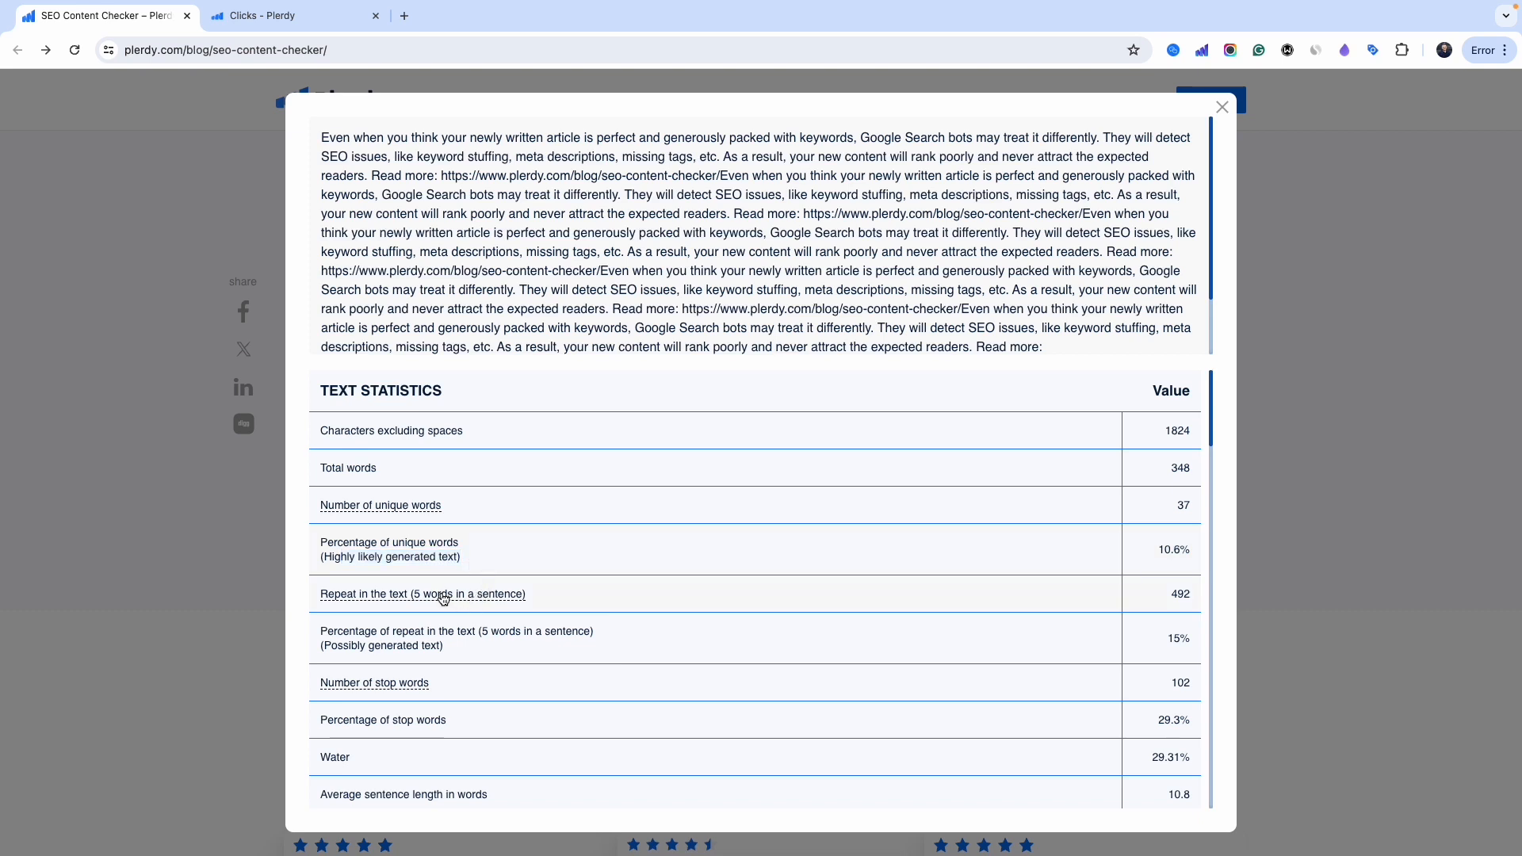
scroll(723, 297, down, 2)
scroll(726, 295, down, 1)
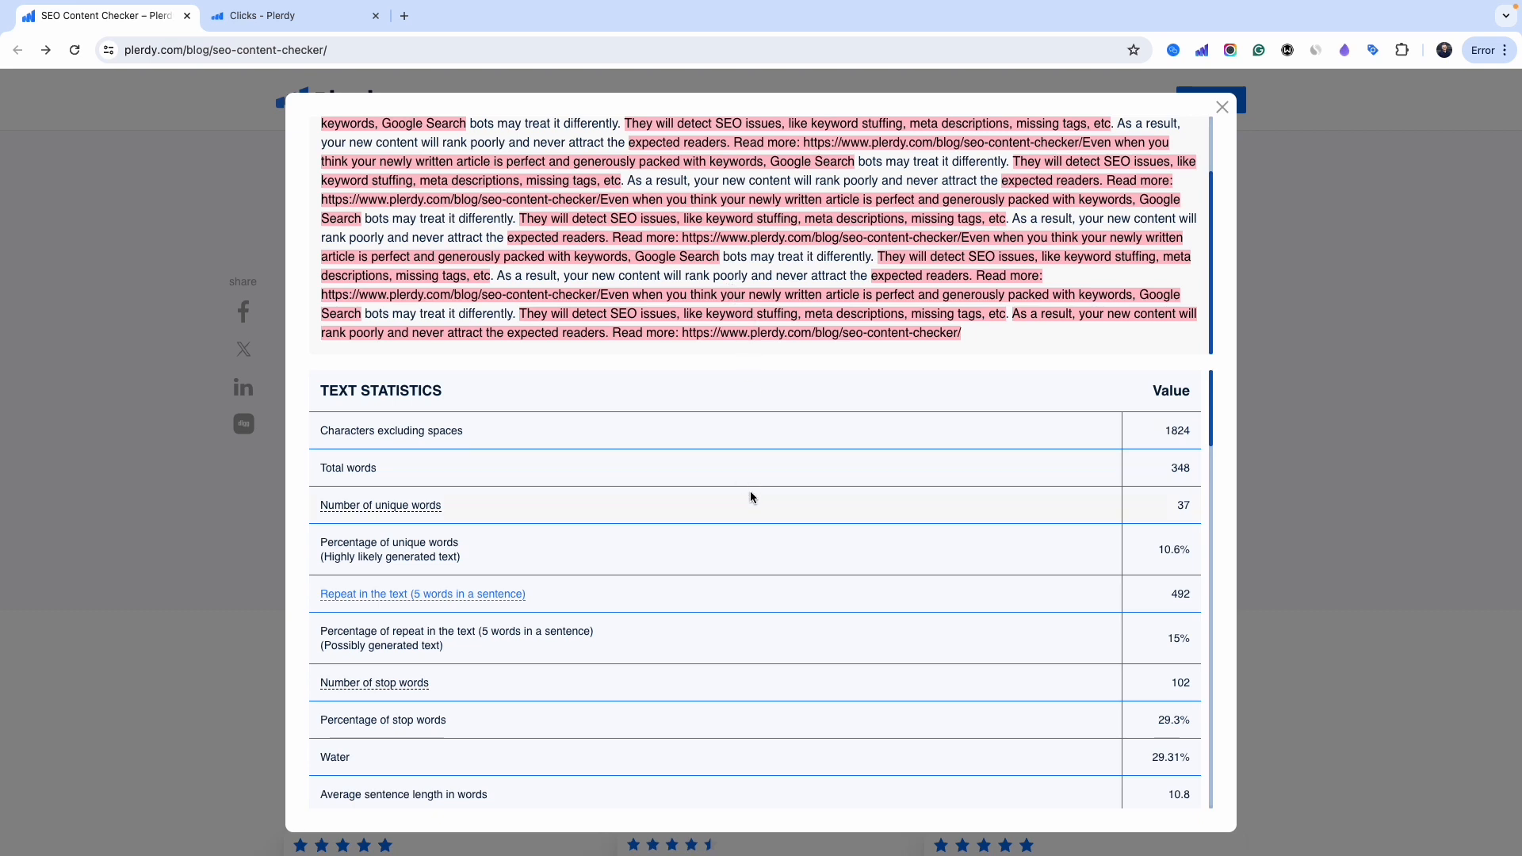
scroll(750, 507, down, 2)
- Mark the stop words in the checked text, then turn that highlighting off
click(381, 541)
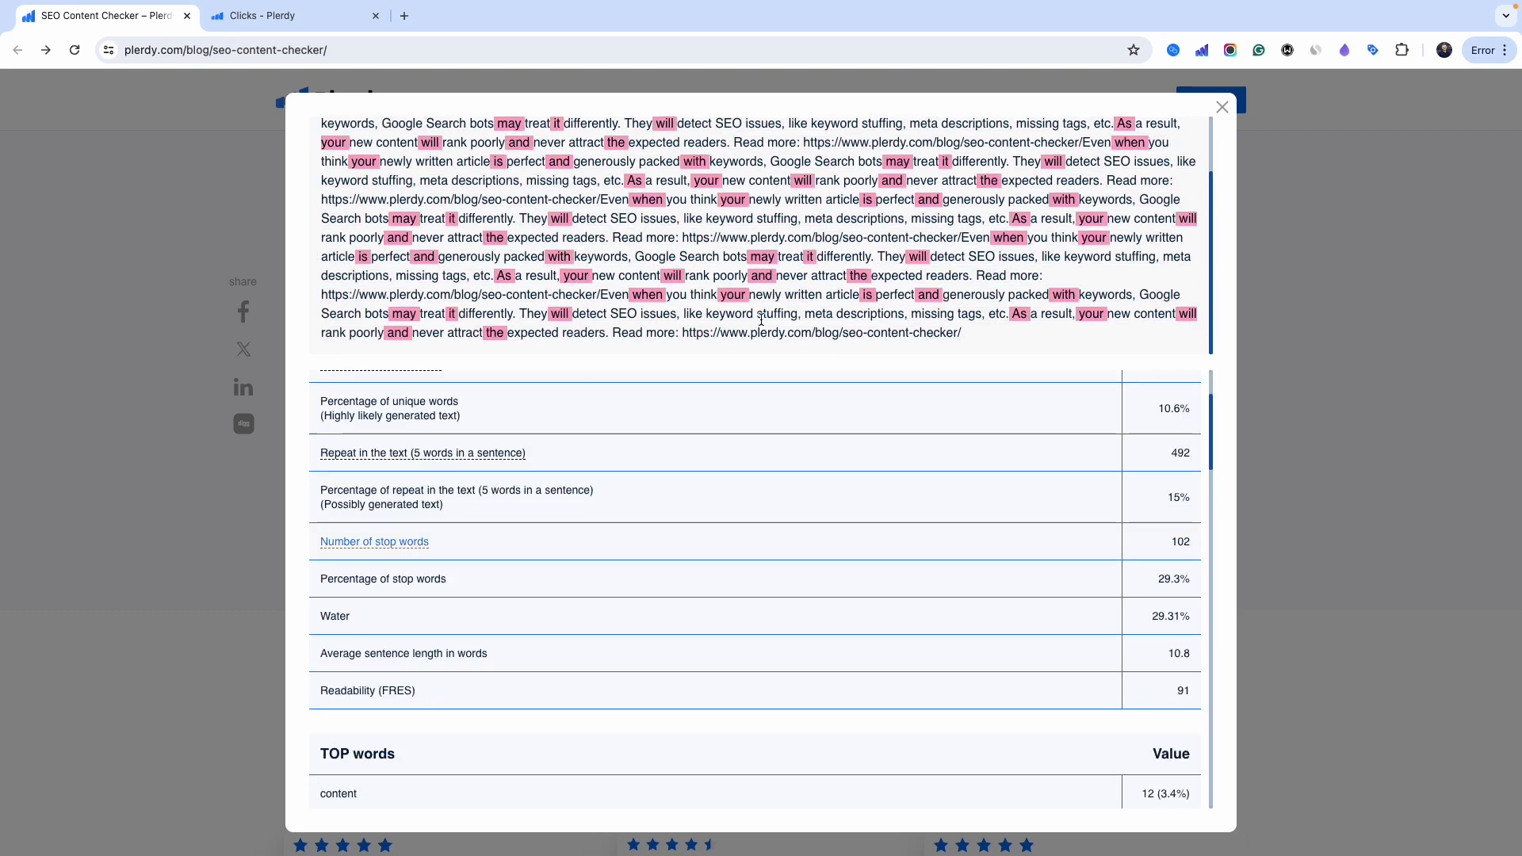
drag(750, 256, 761, 257)
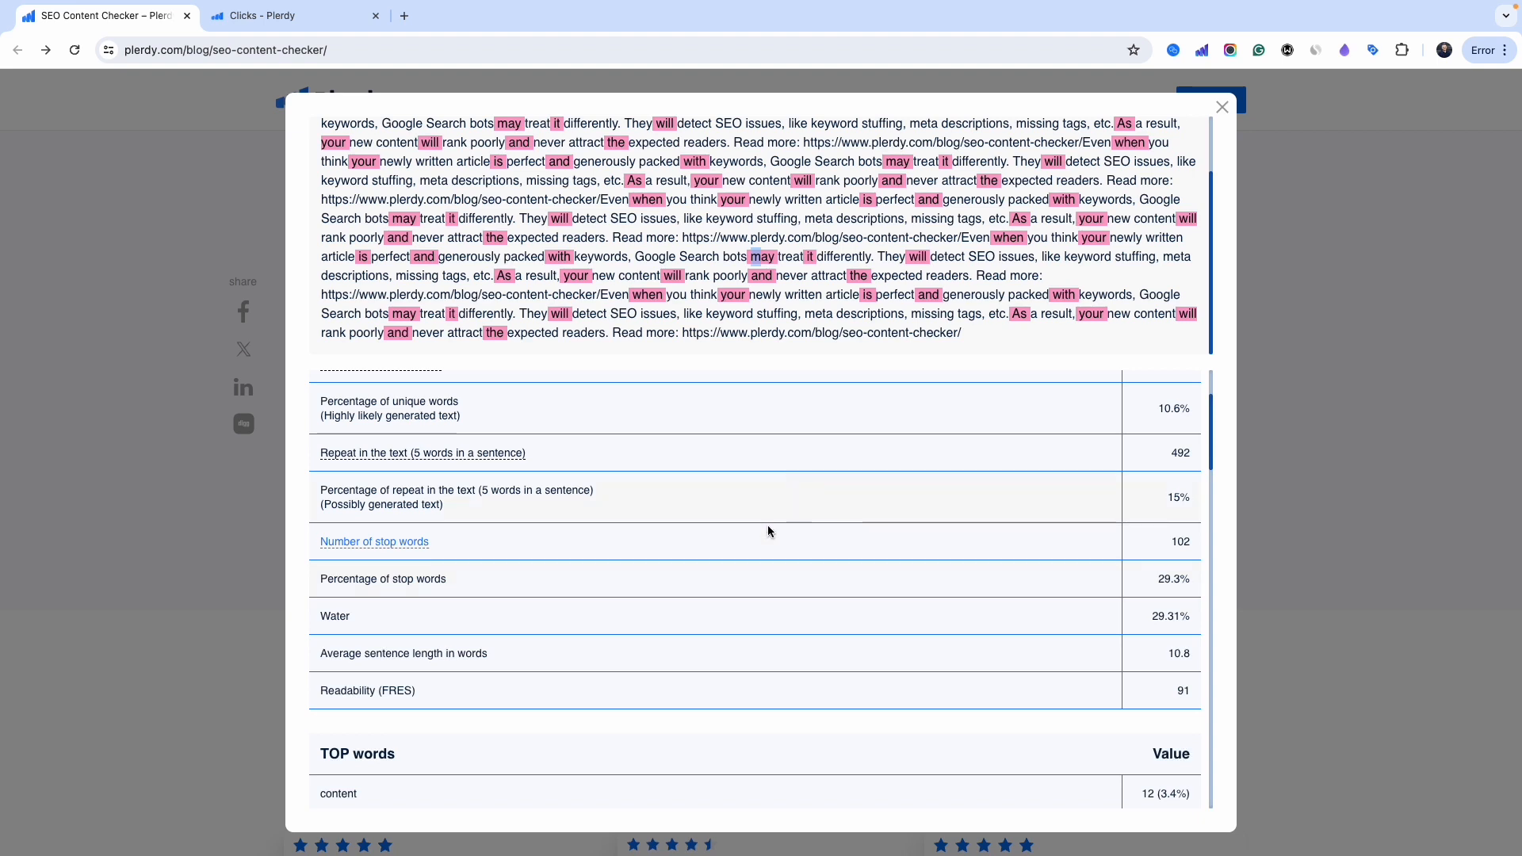
click(417, 546)
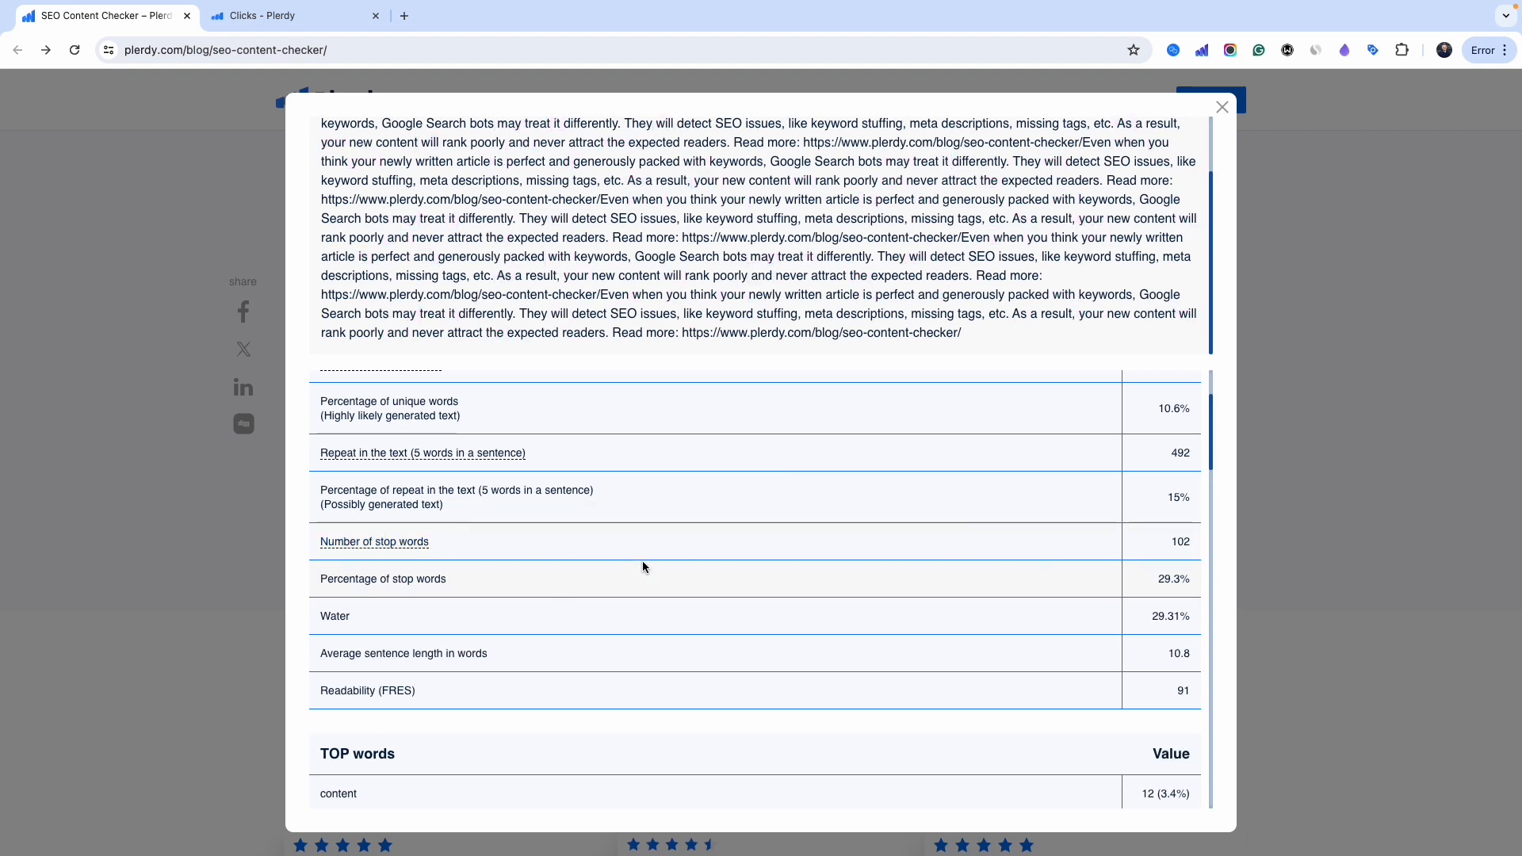
- Open the SERP checker keyword list from the SEO section of the dashboard
scroll(646, 563, down, 4)
scroll(649, 571, up, 4)
scroll(595, 564, down, 3)
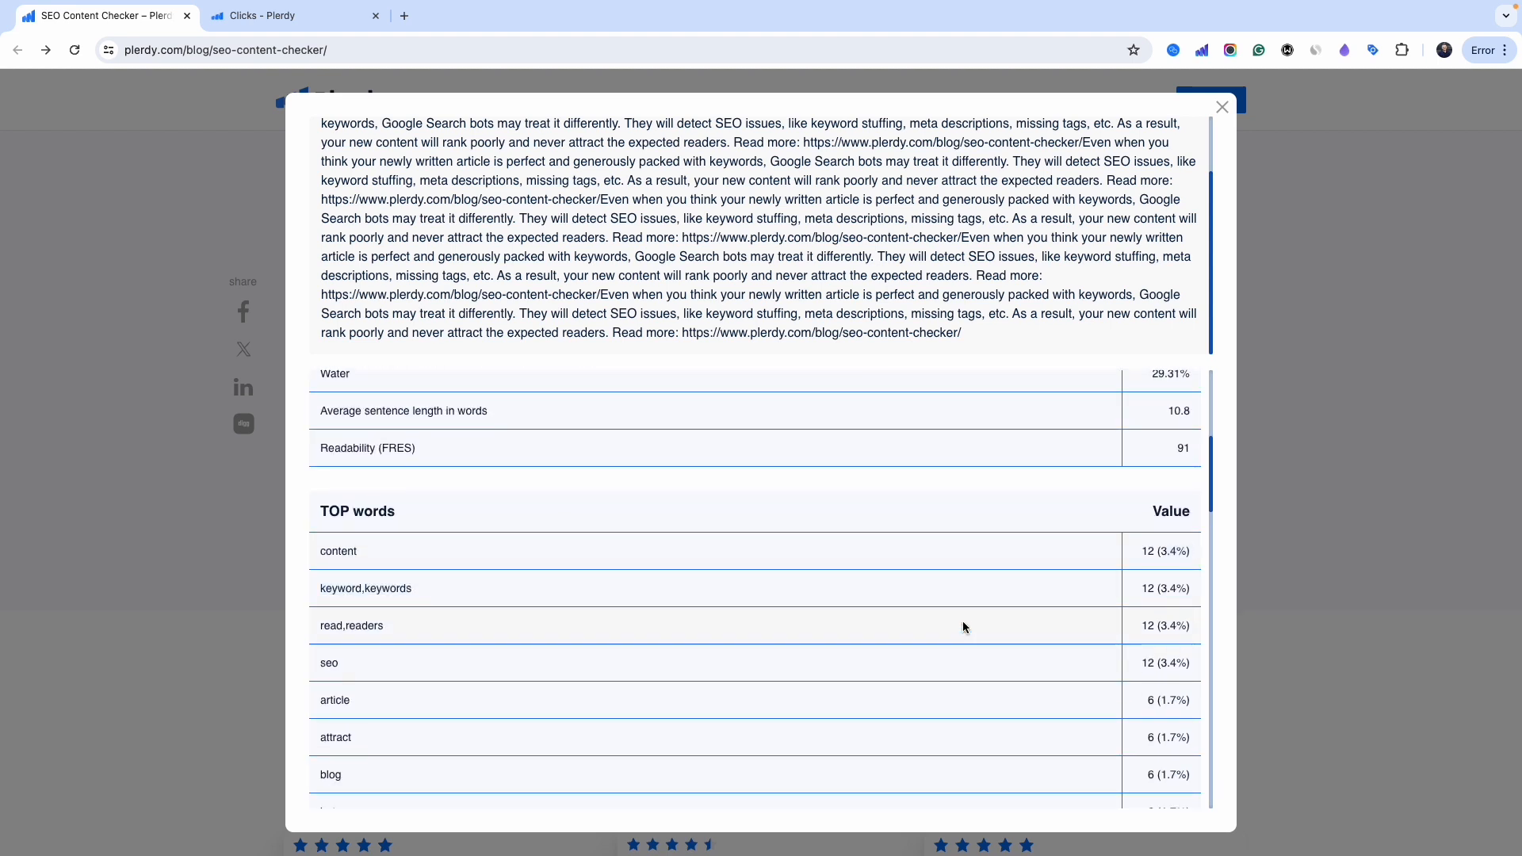
scroll(961, 616, down, 10)
scroll(1010, 624, up, 15)
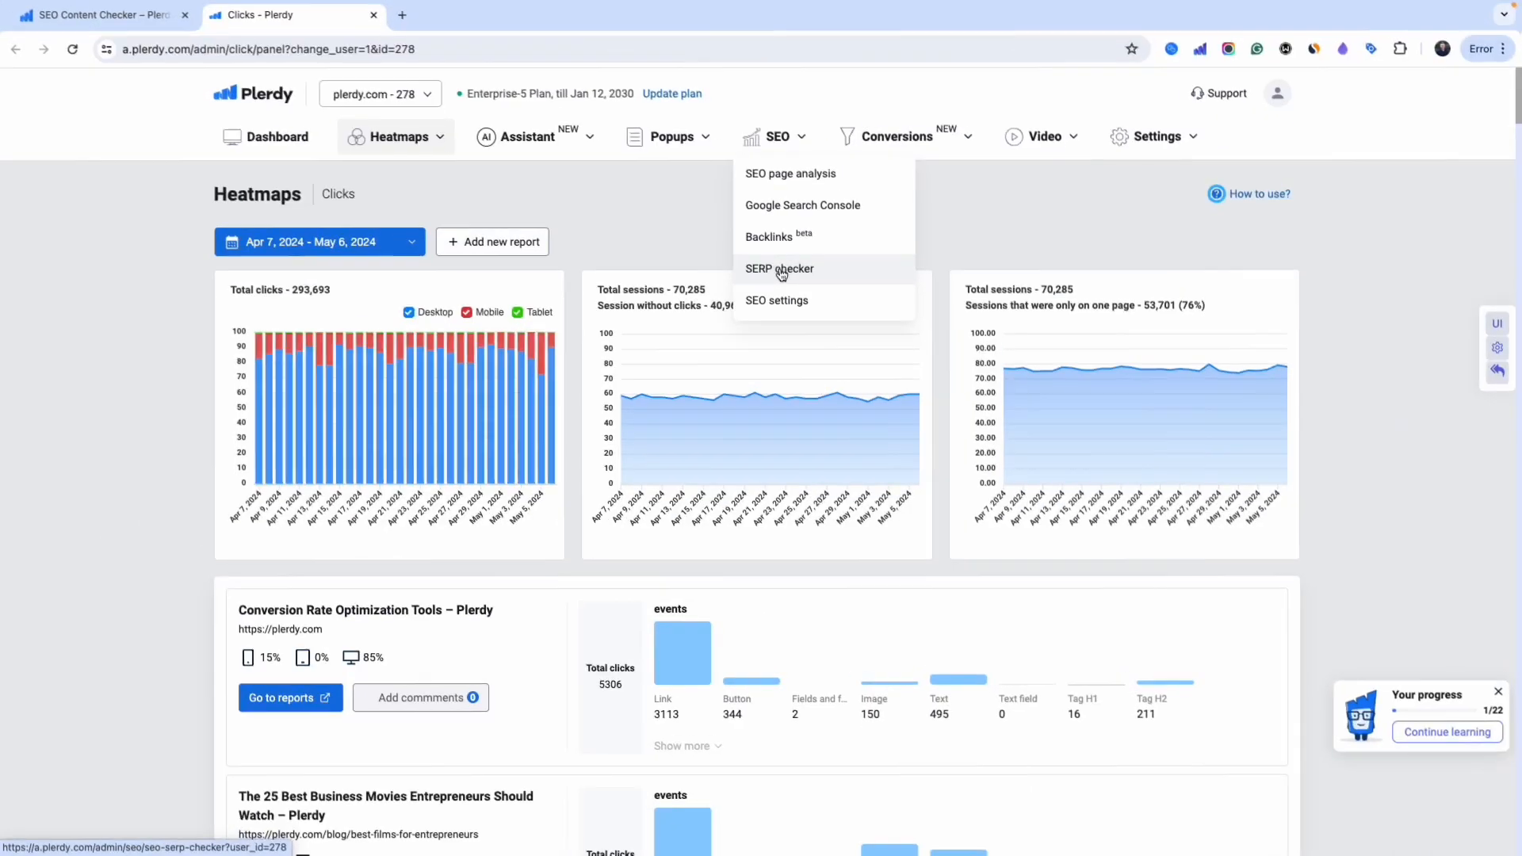
click(783, 268)
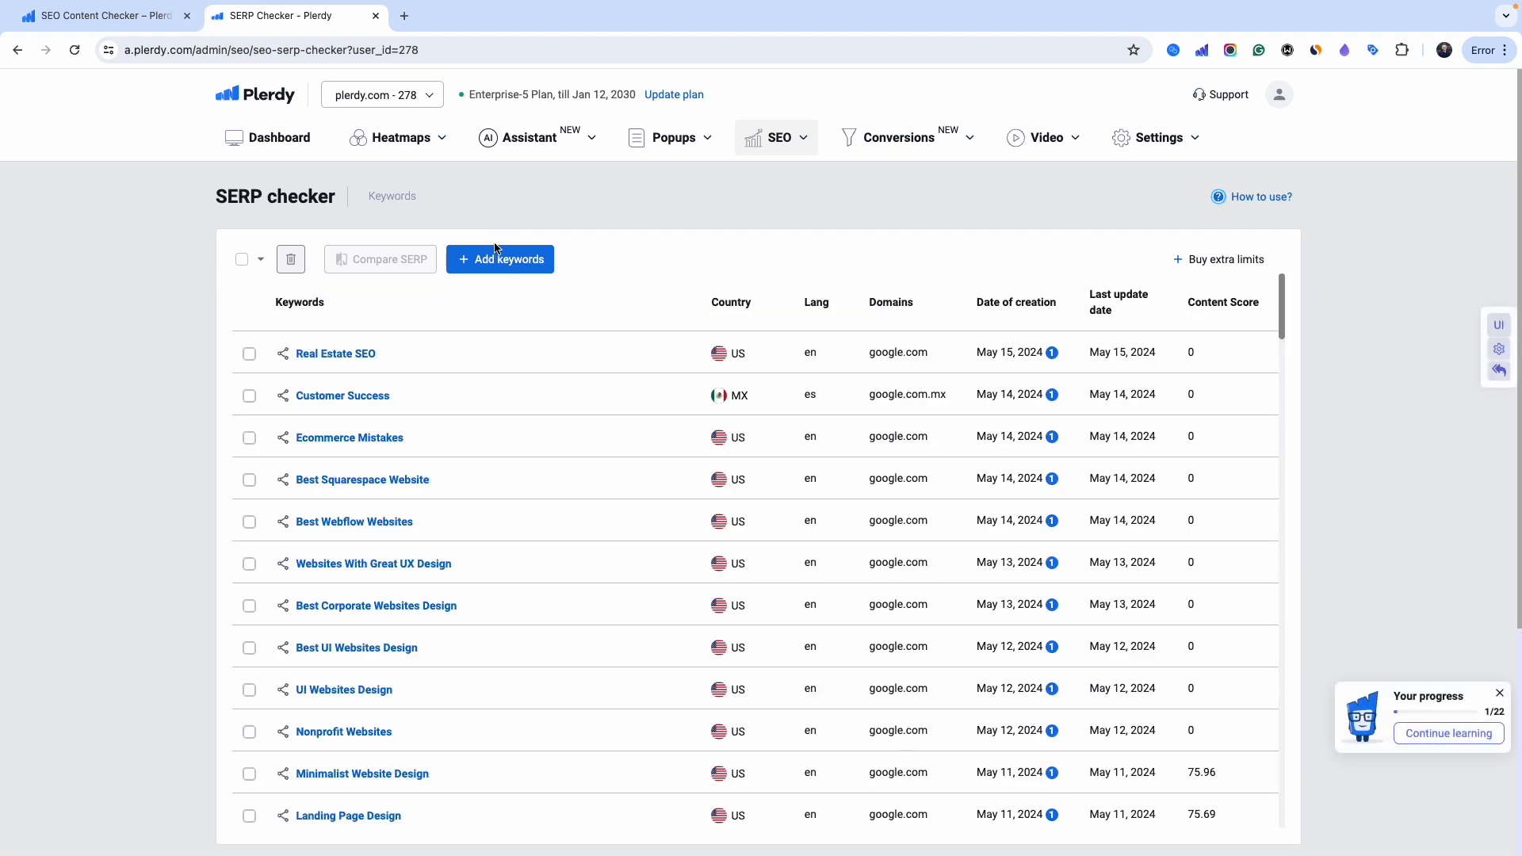
- Add the keyword 'buy shoes' for US, google.com and English, and open its SERP results
click(497, 254)
text(buy shoes)
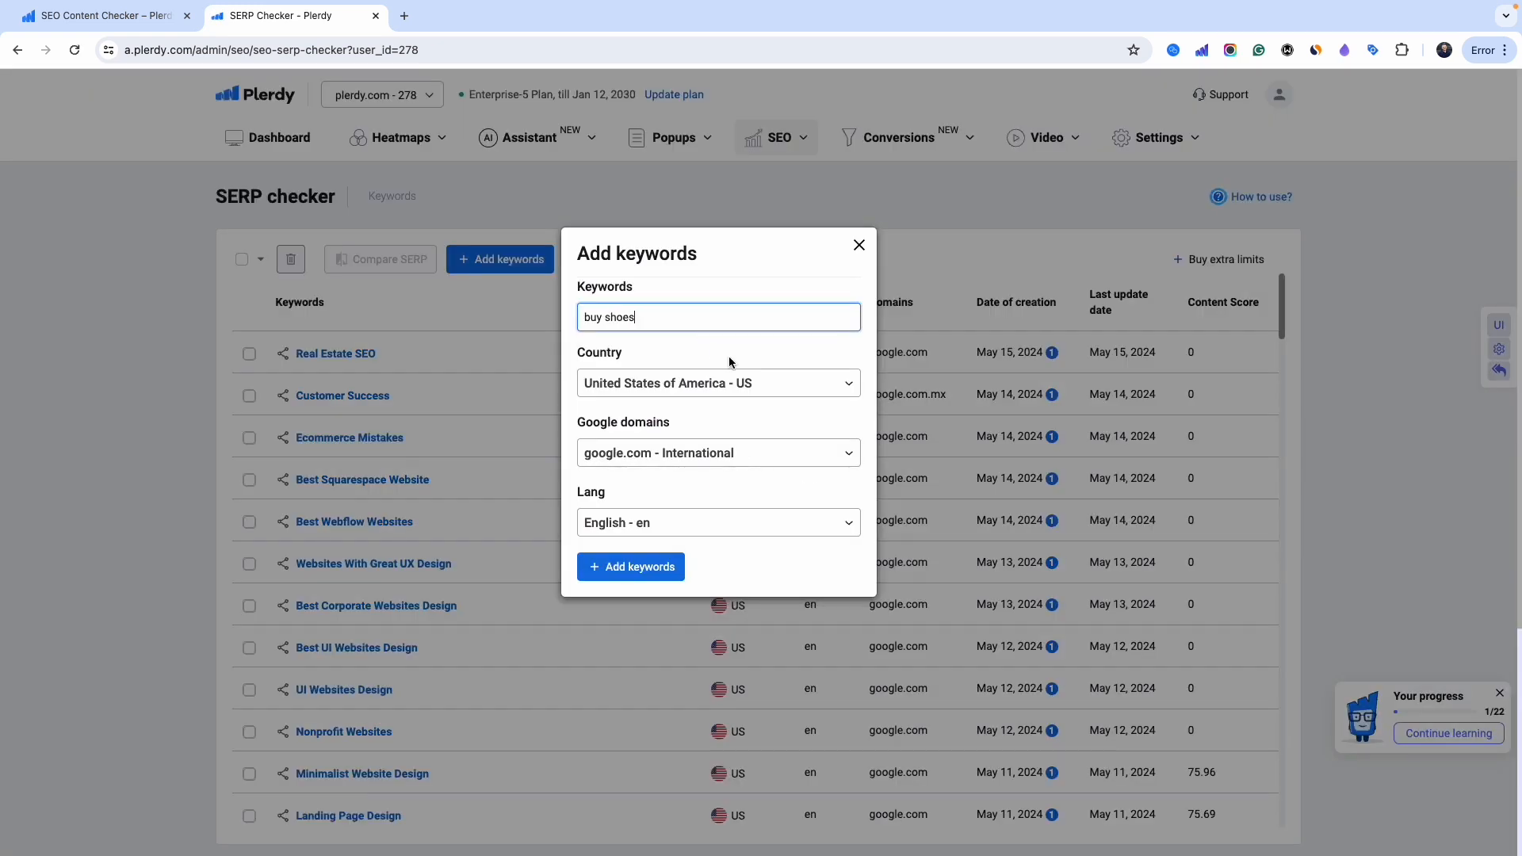
text( for)
key(BackSpace)
key(BackSpace)
key(BackSpace)
key(BackSpace)
click(704, 522)
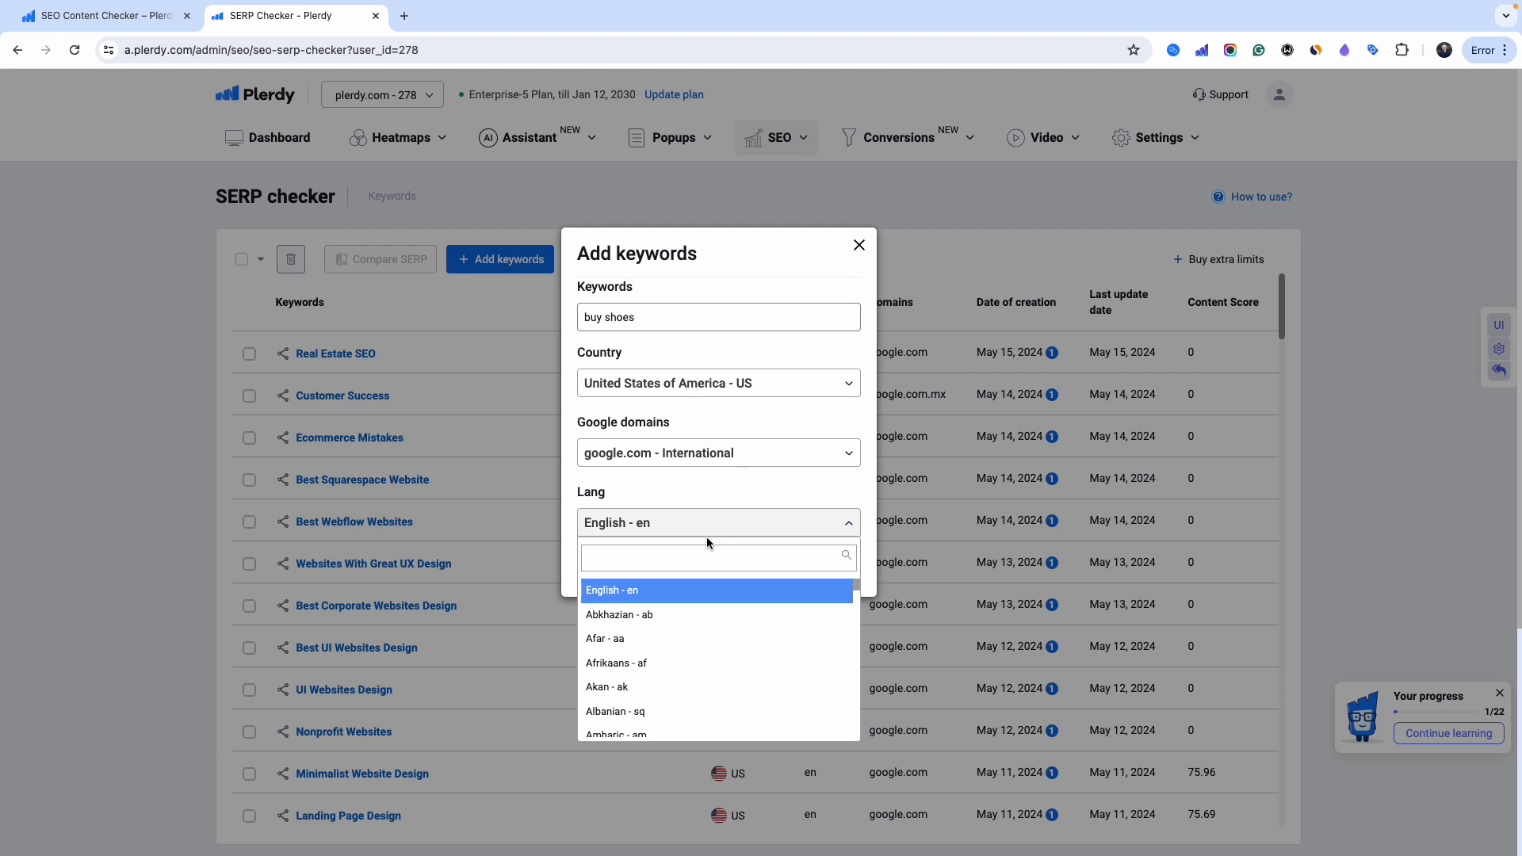
text(ua)
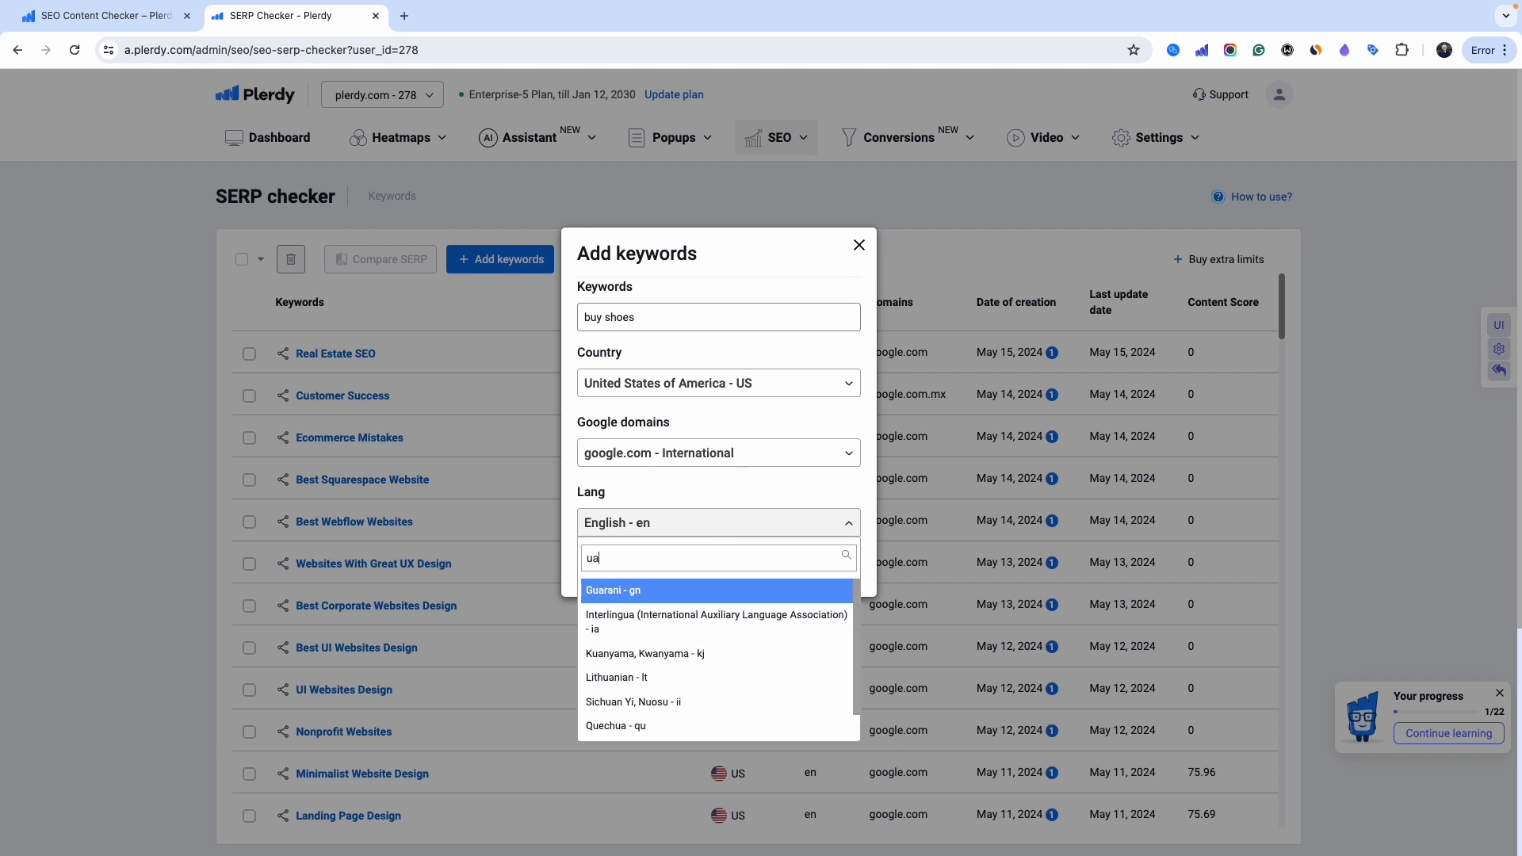
key(BackSpace)
key(BackSpace)
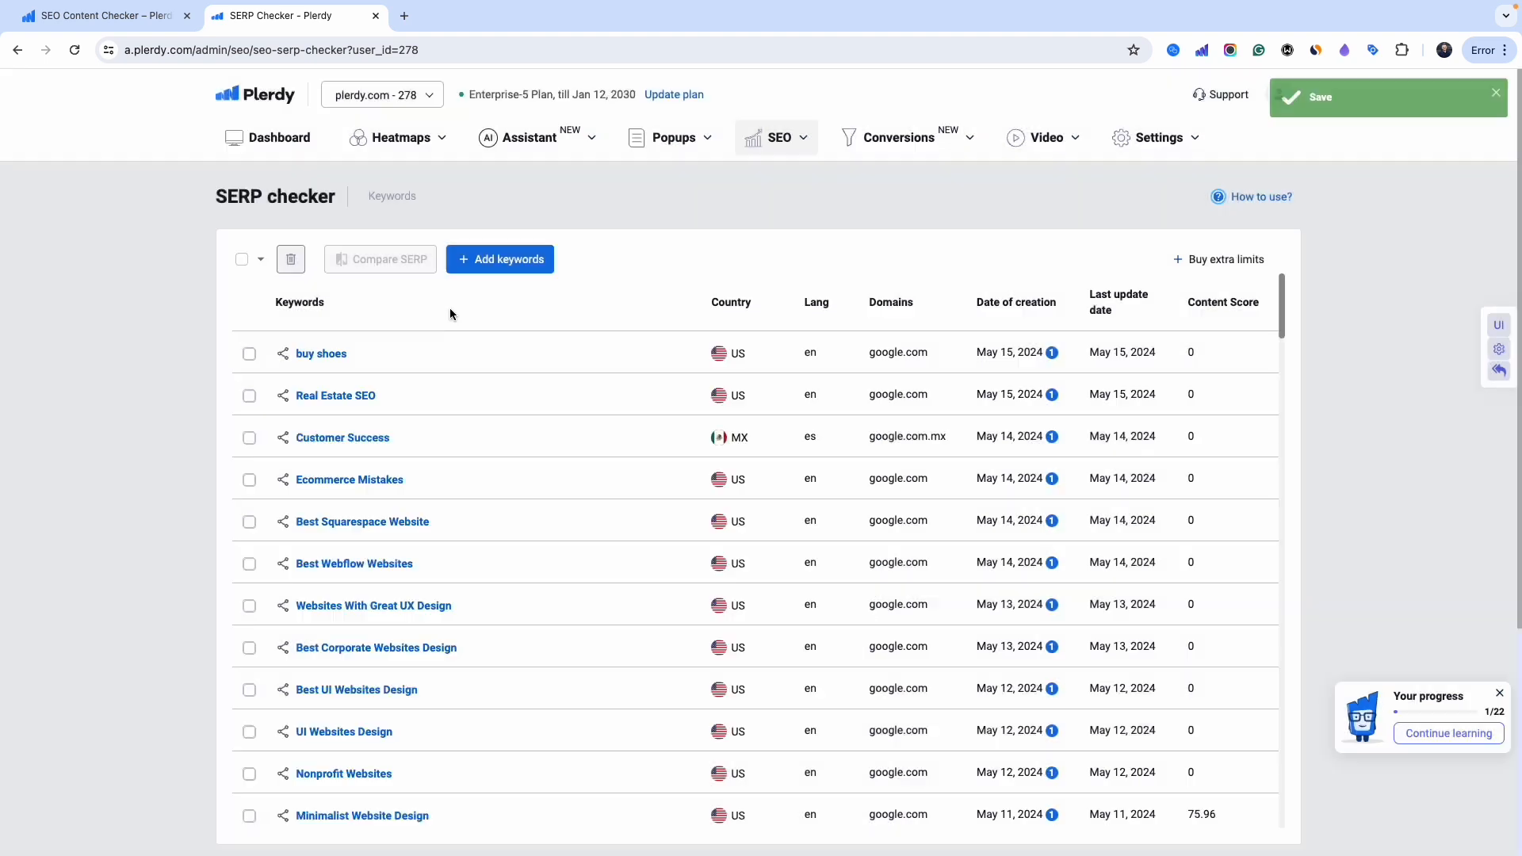
click(327, 354)
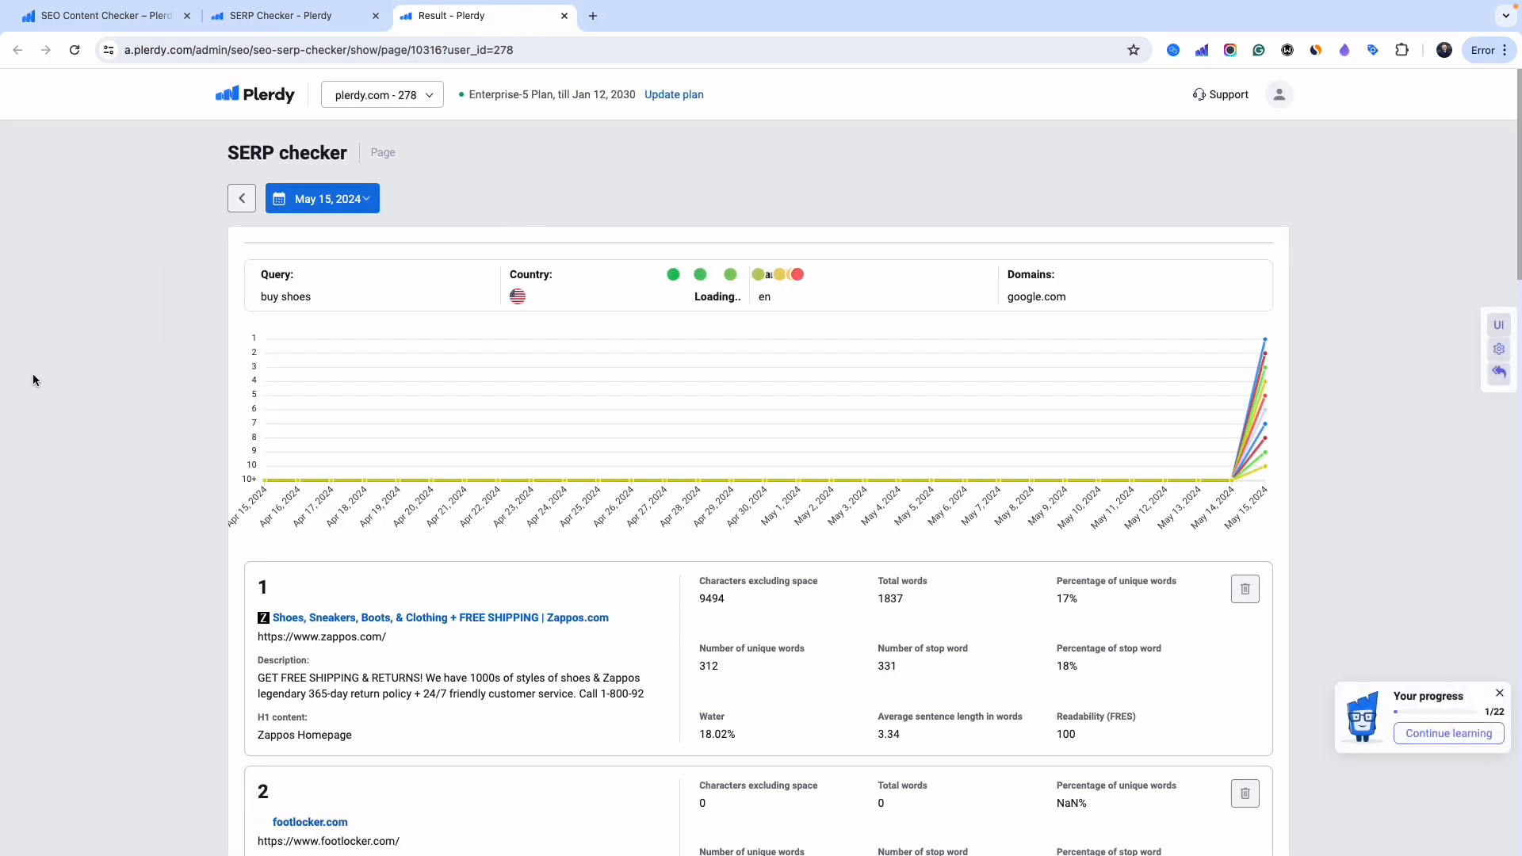
scroll(150, 410, down, 1)
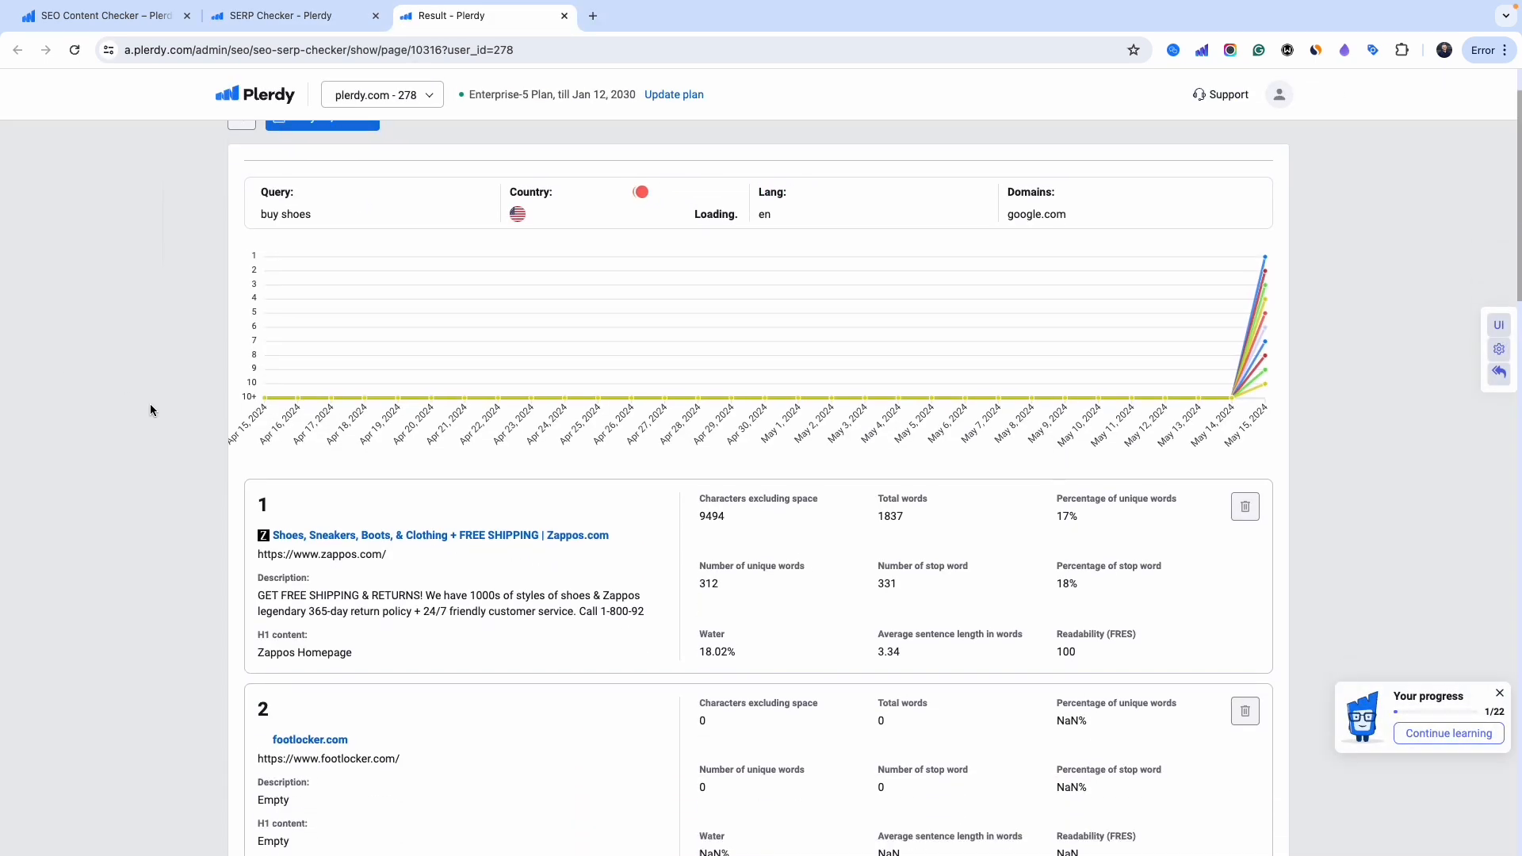
scroll(159, 397, up, 1)
scroll(102, 460, down, 1)
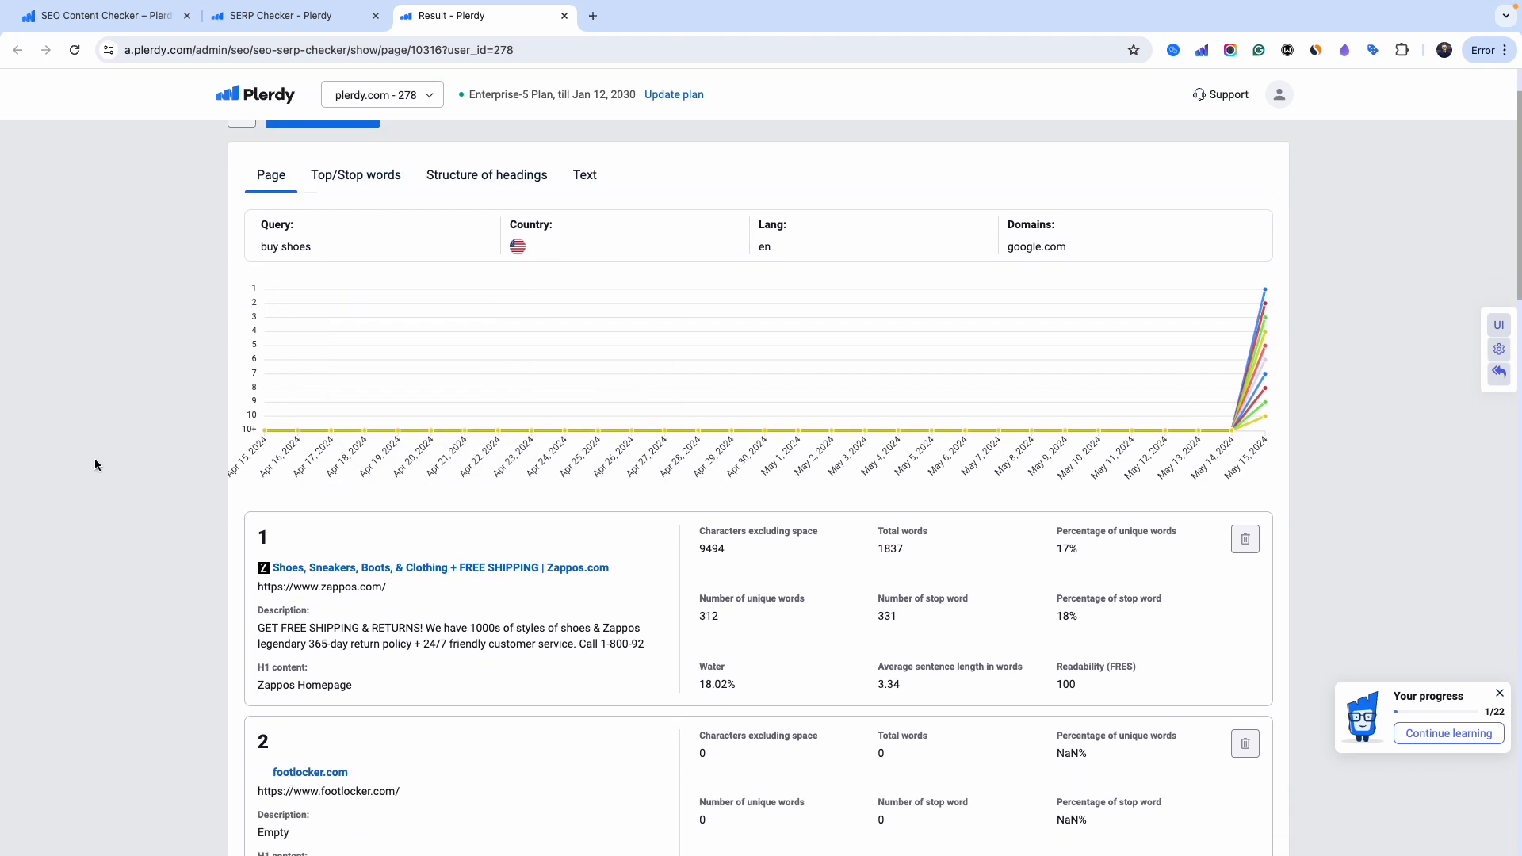
mouse_move(1269, 317)
scroll(669, 403, down, 5)
scroll(760, 445, up, 4)
scroll(801, 465, down, 1)
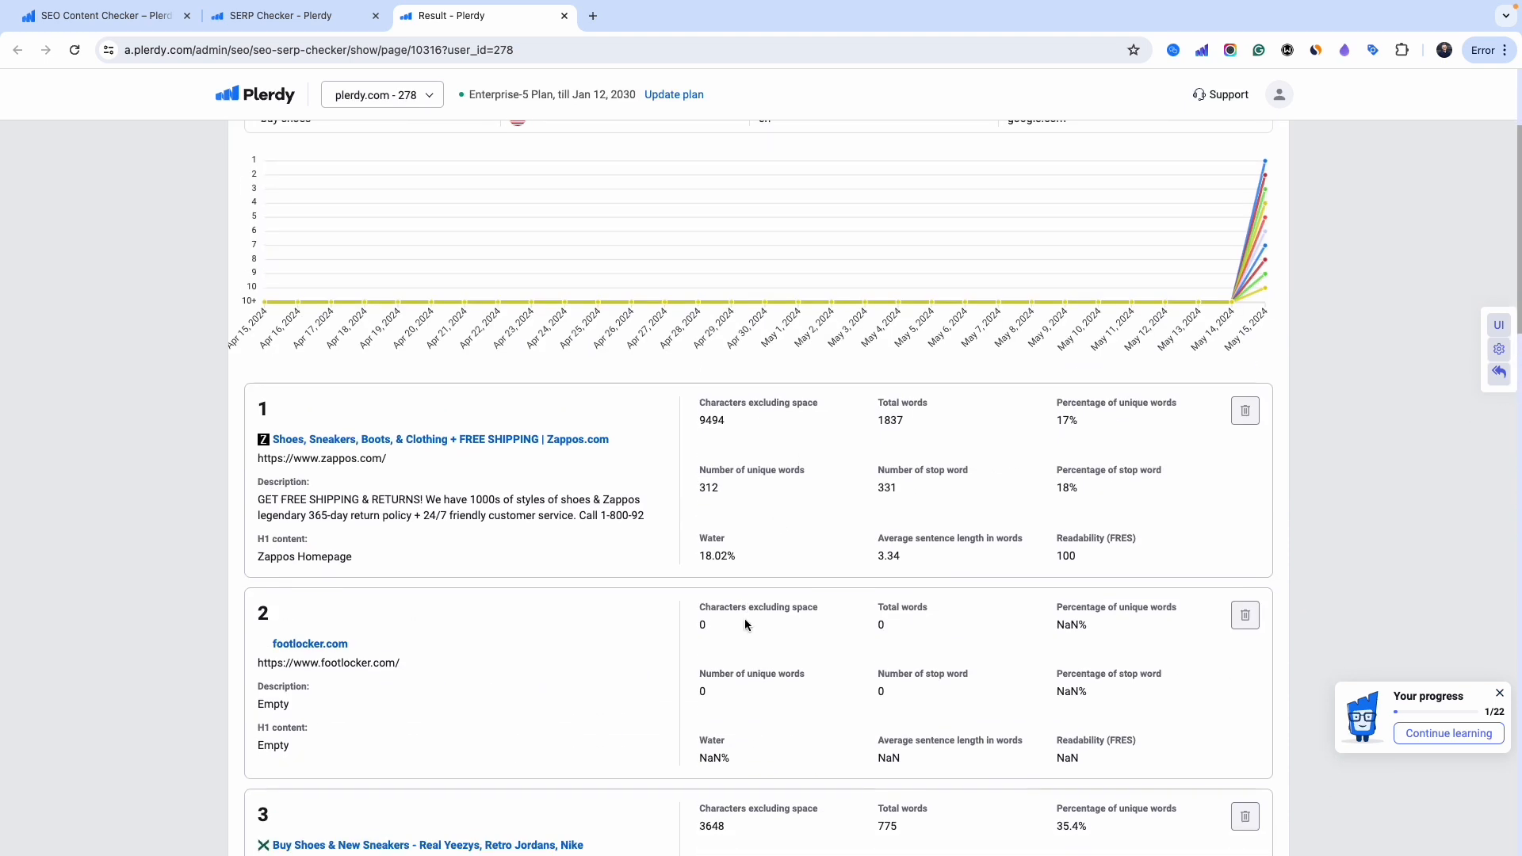
drag(891, 625, 705, 692)
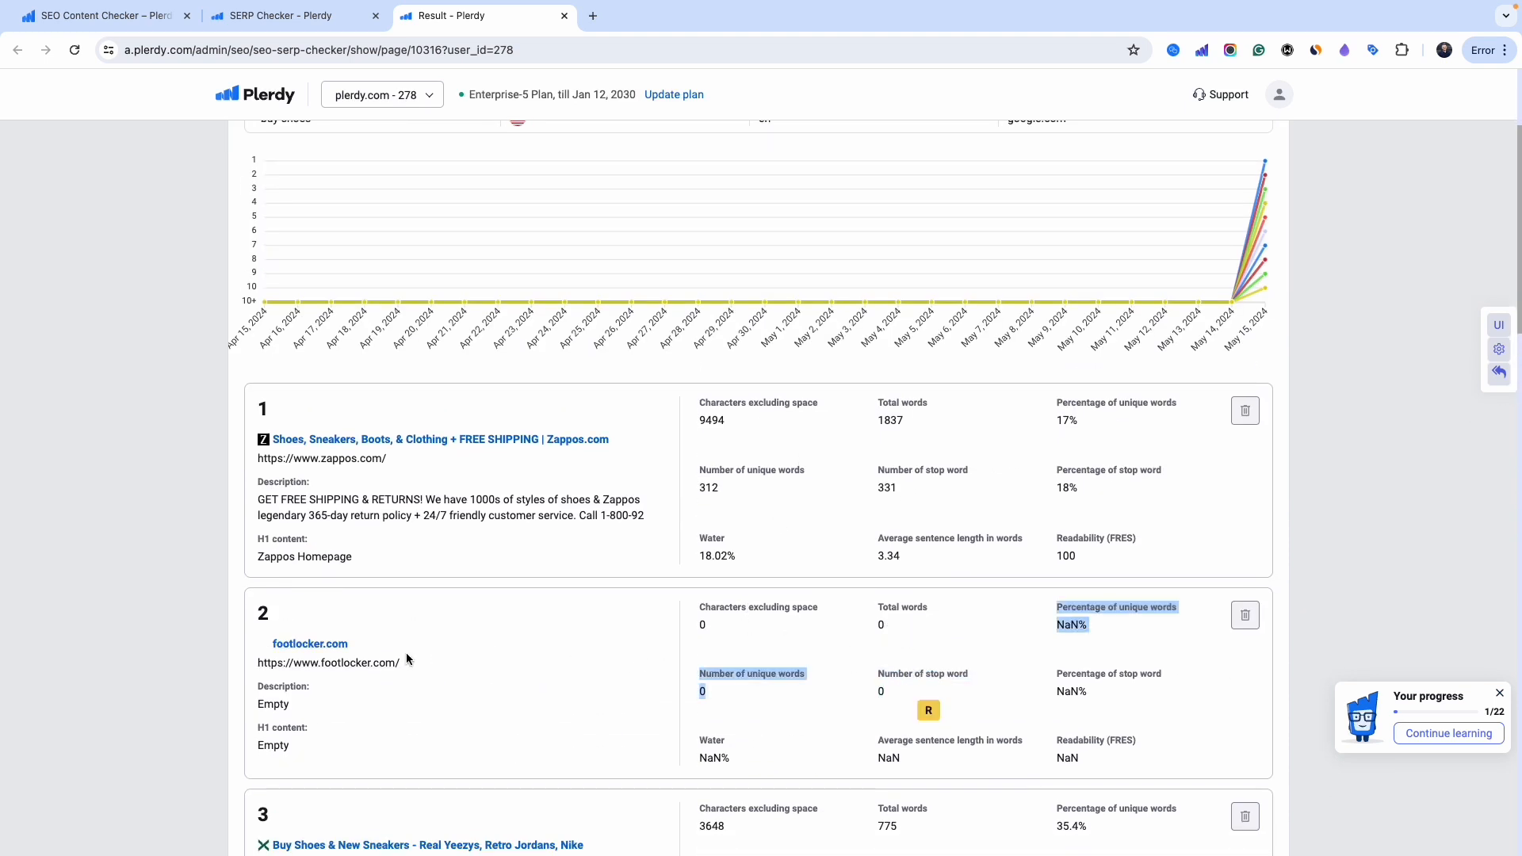
click(923, 450)
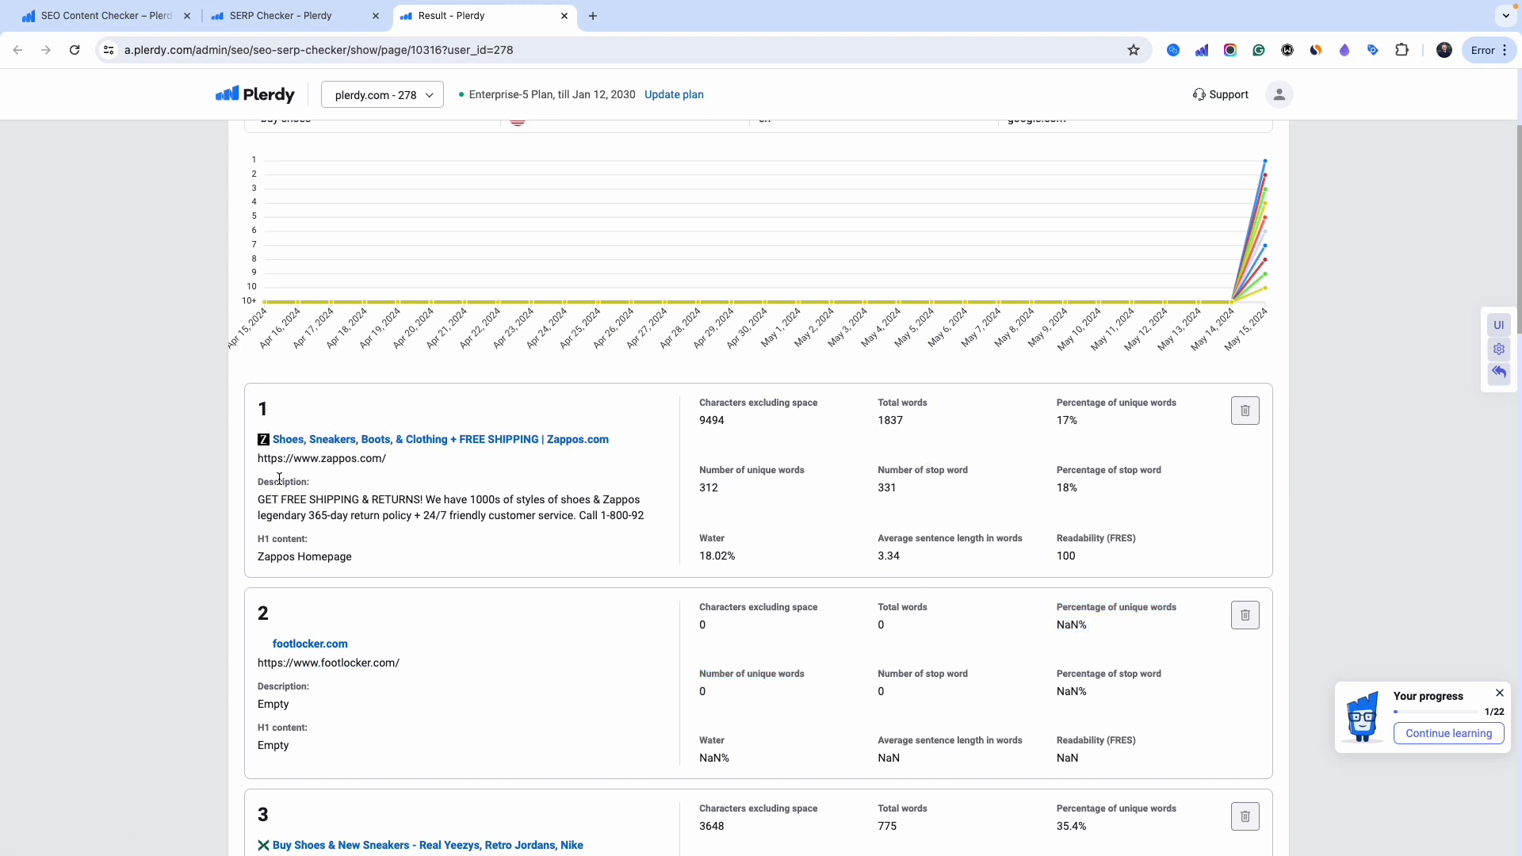
drag(283, 497, 384, 514)
drag(283, 557, 352, 555)
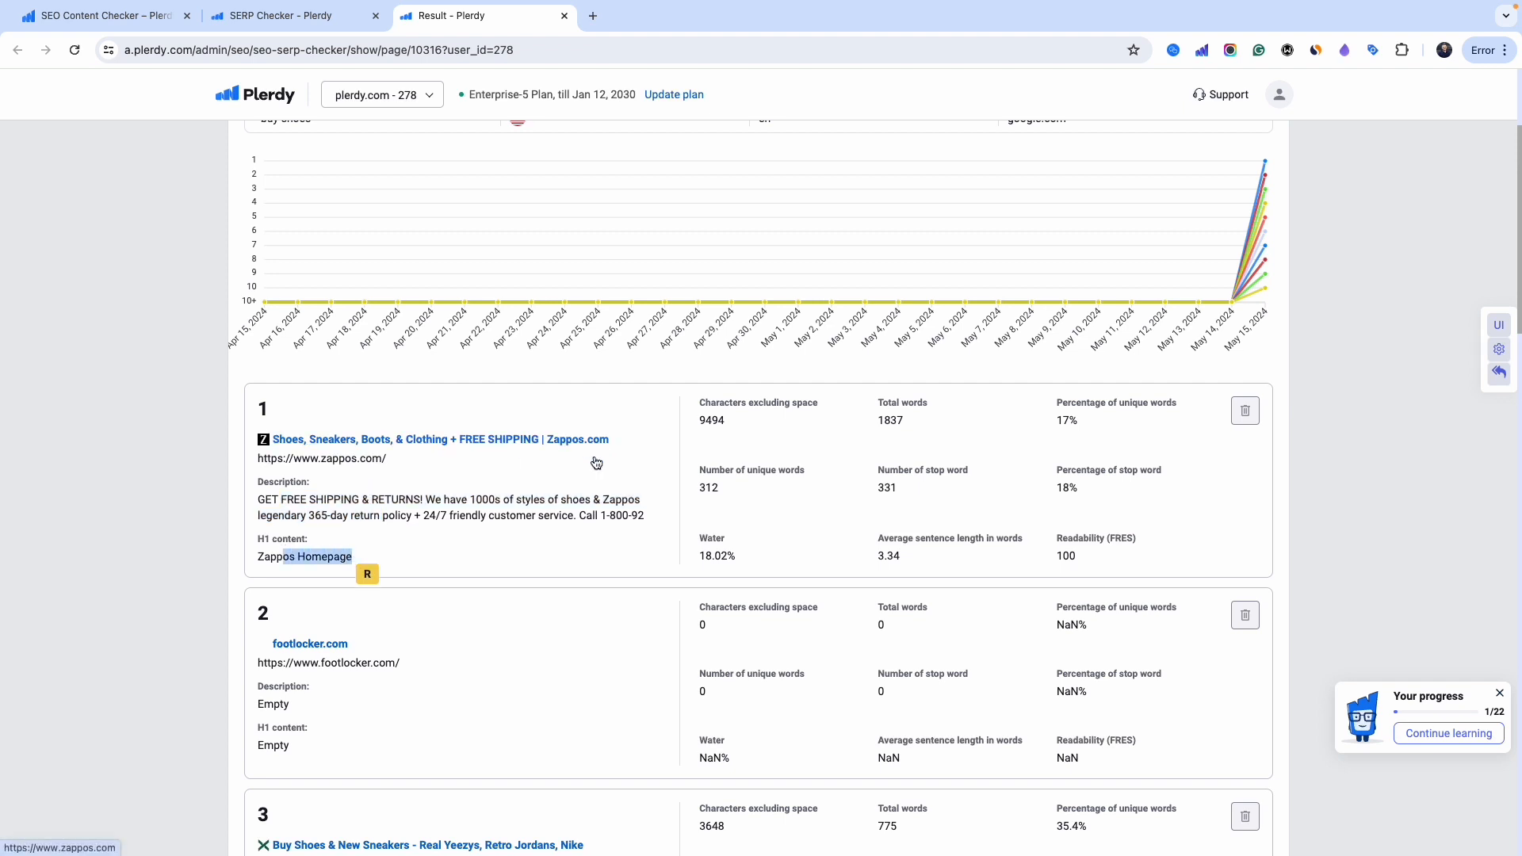
drag(891, 421, 904, 422)
- Show Top/Stop words per result, highlighting keenfootwear's 44 shoe words and a Nike top keyword
key(alt+Left)
scroll(766, 389, down, 2)
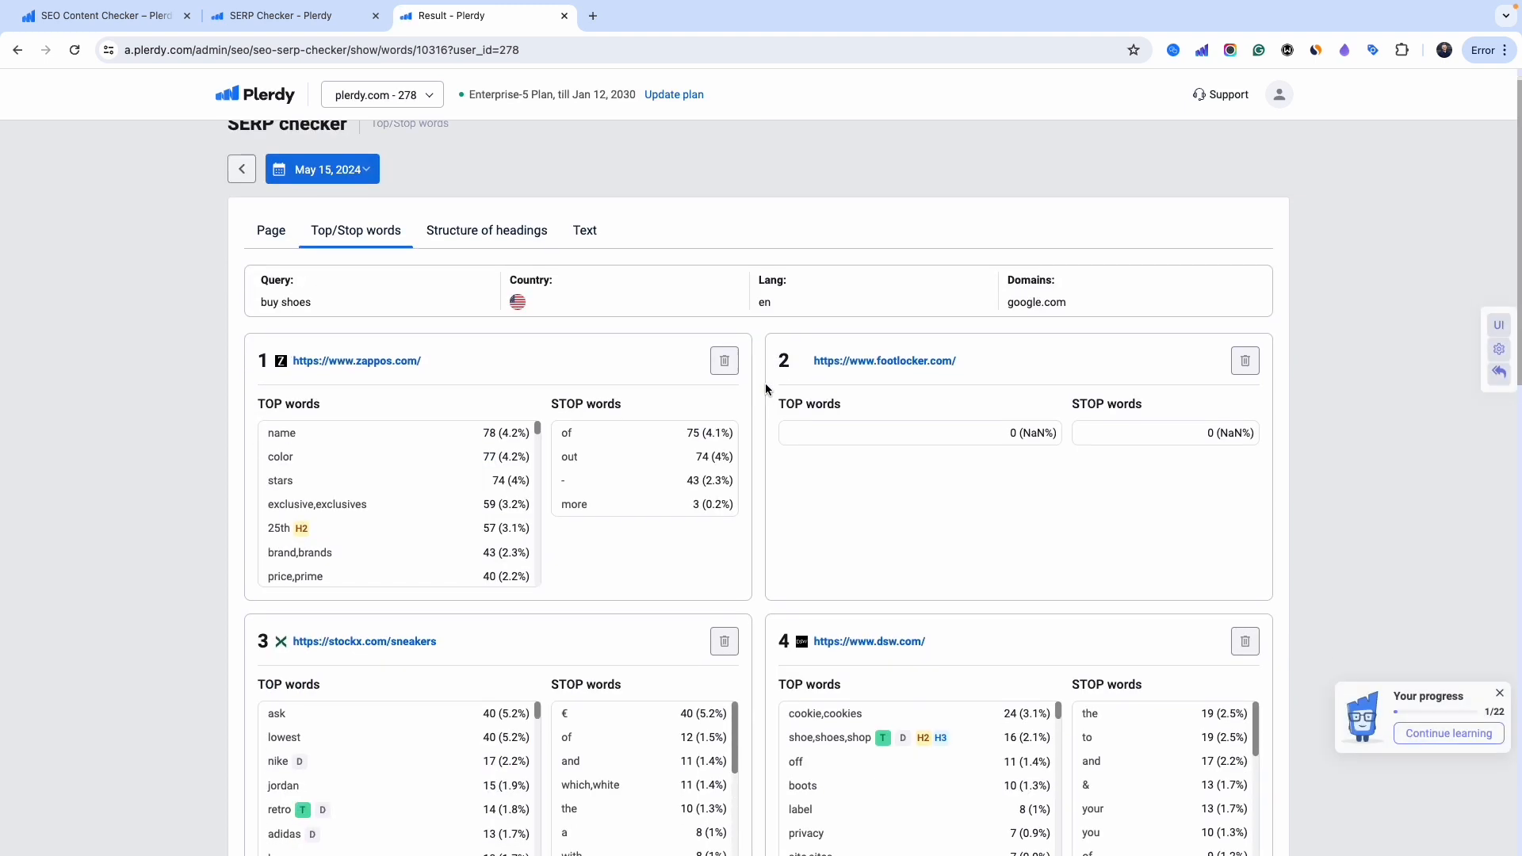
scroll(766, 351, down, 4)
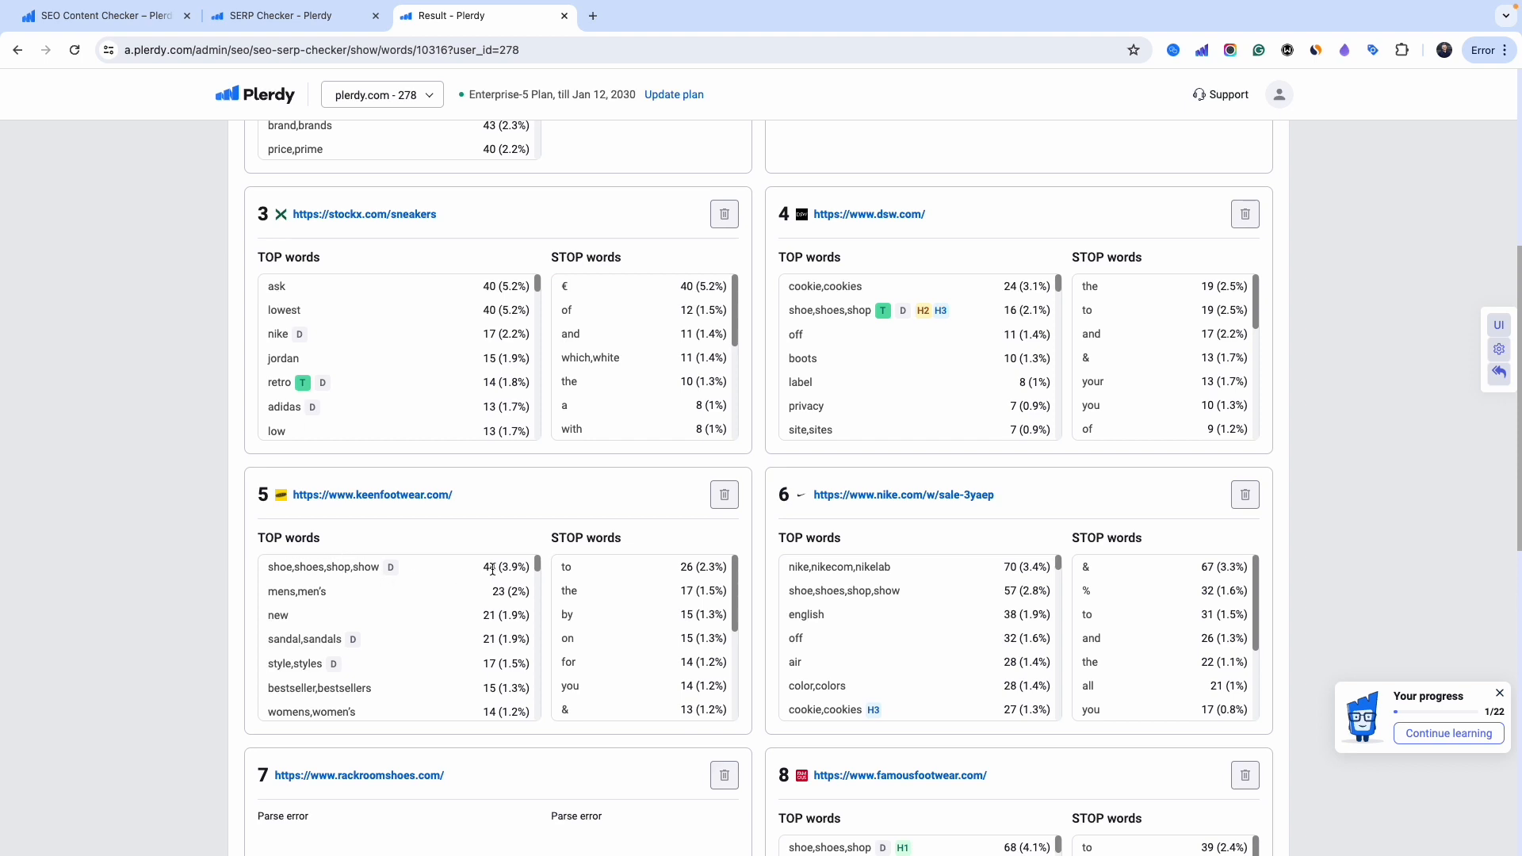
drag(491, 568, 497, 567)
drag(807, 591, 892, 591)
- Show the heading structure of each ranked result for 'buy shoes'
scroll(892, 591, up, 7)
click(486, 260)
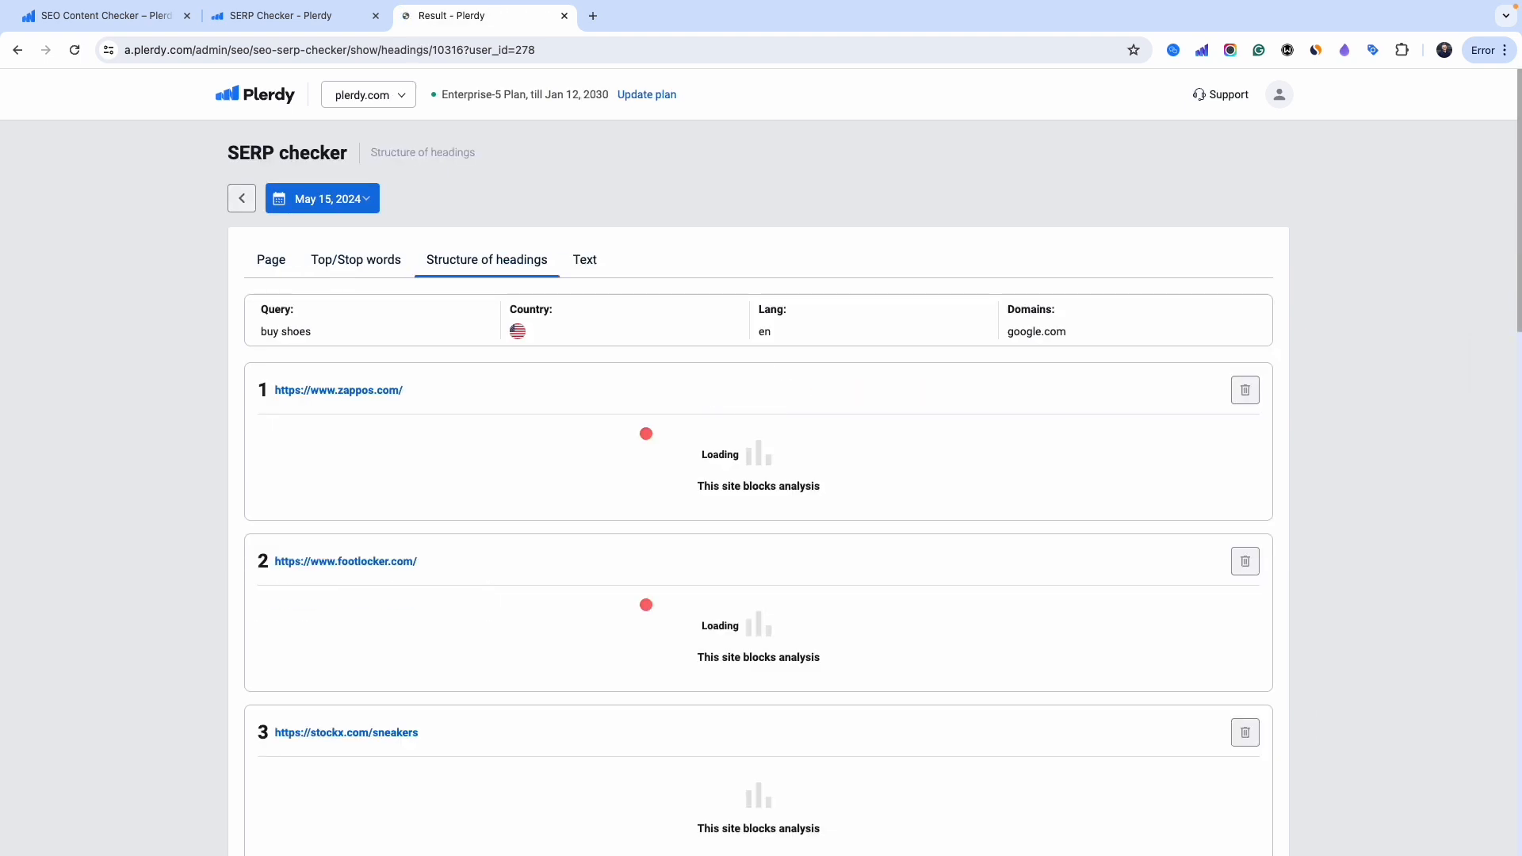
scroll(120, 582, down, 10)
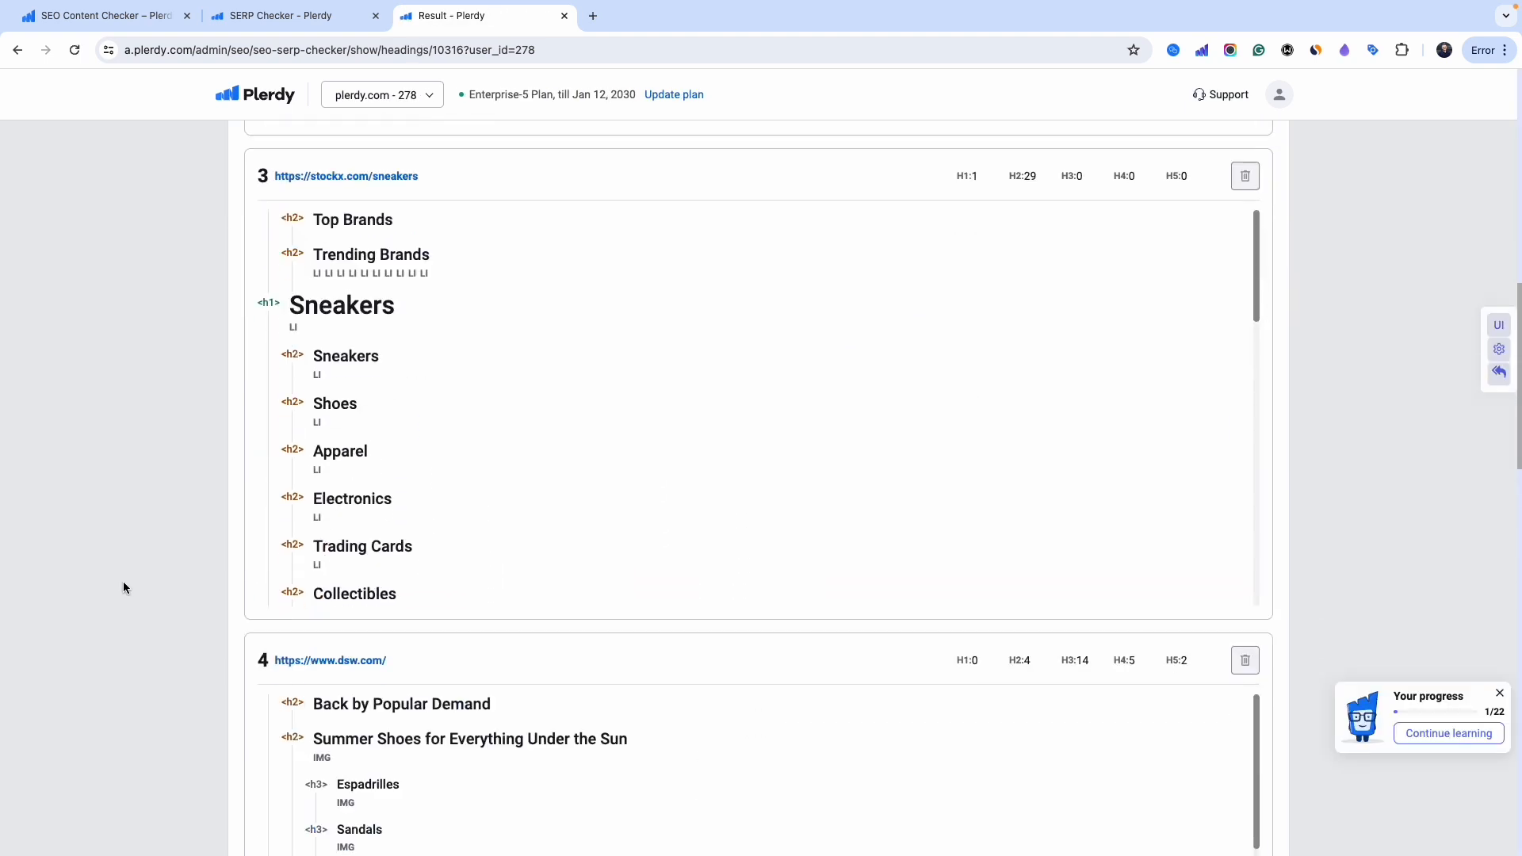
scroll(124, 582, down, 4)
scroll(124, 590, down, 3)
scroll(124, 590, up, 15)
- Open the Text editor holding the Think! shoes copy, Content Score still empty
click(584, 259)
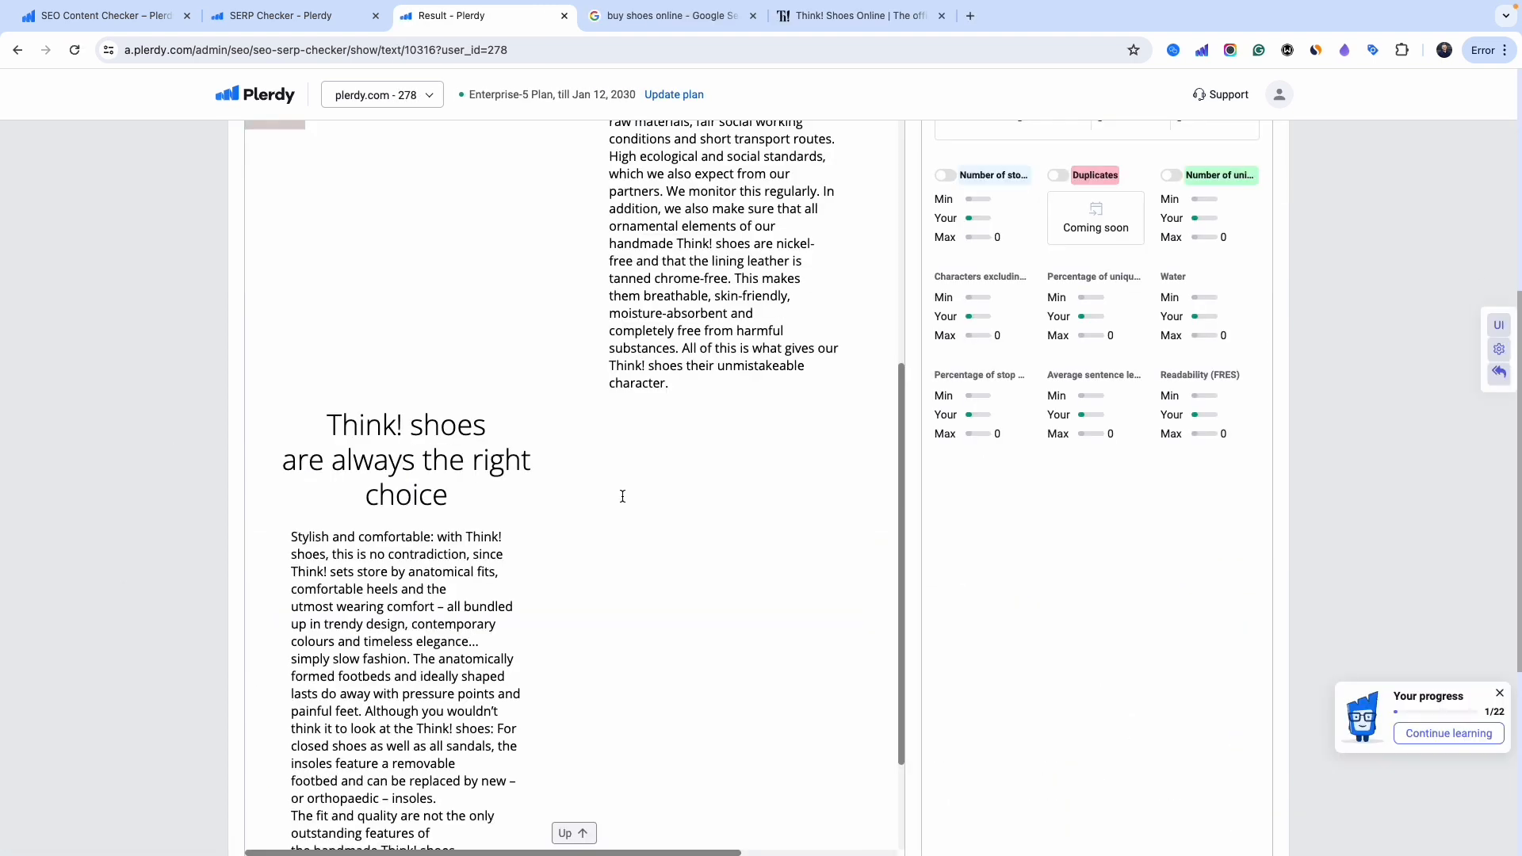
scroll(621, 497, down, 6)
scroll(909, 461, up, 6)
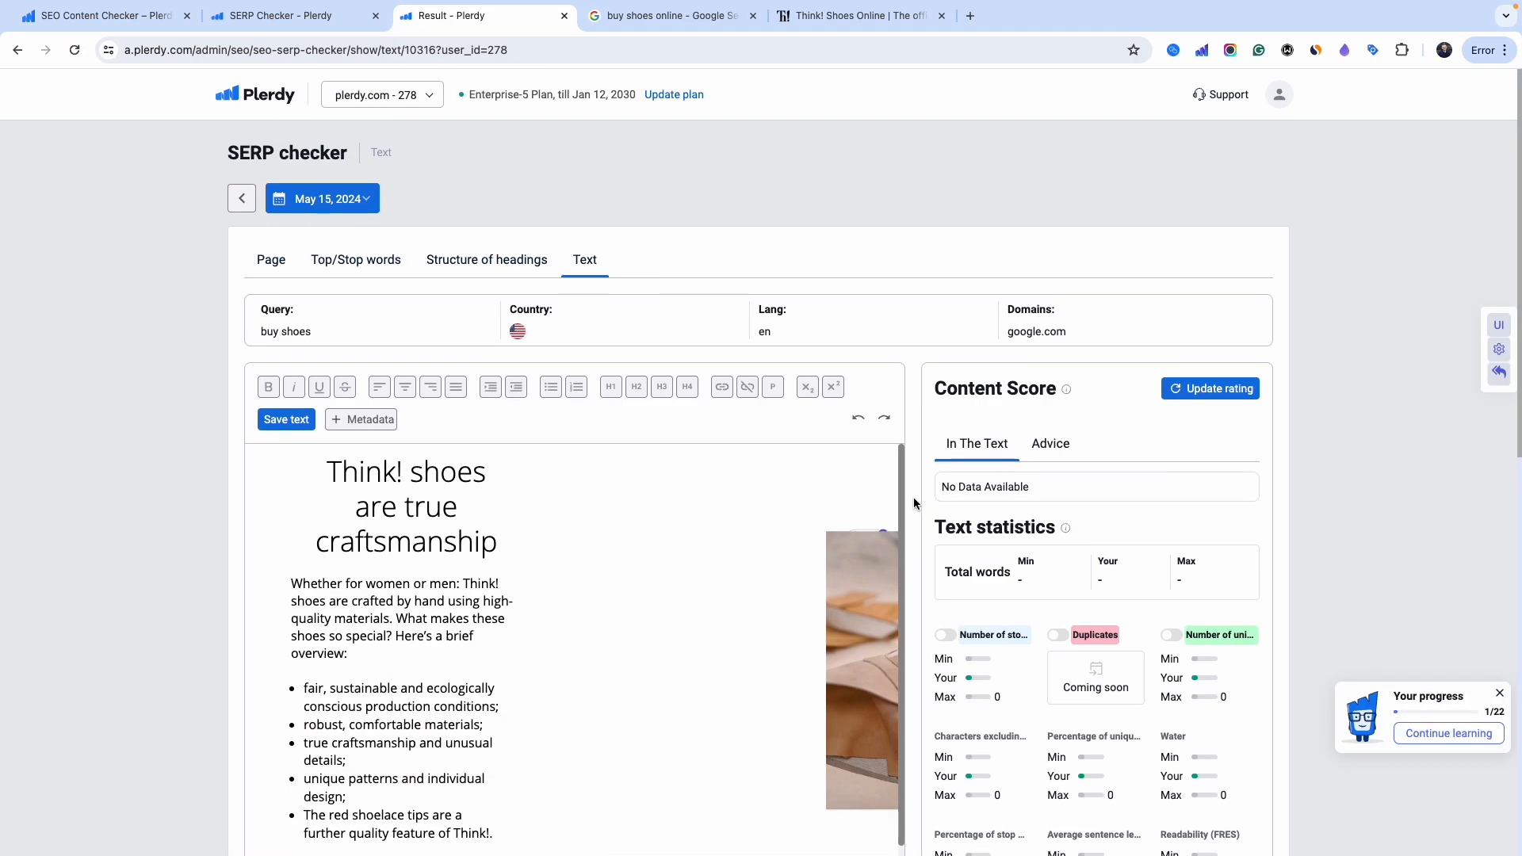
- Save the Think! shoes text, rate it at 90.04%, and show the Advice (408) keyword list
click(306, 422)
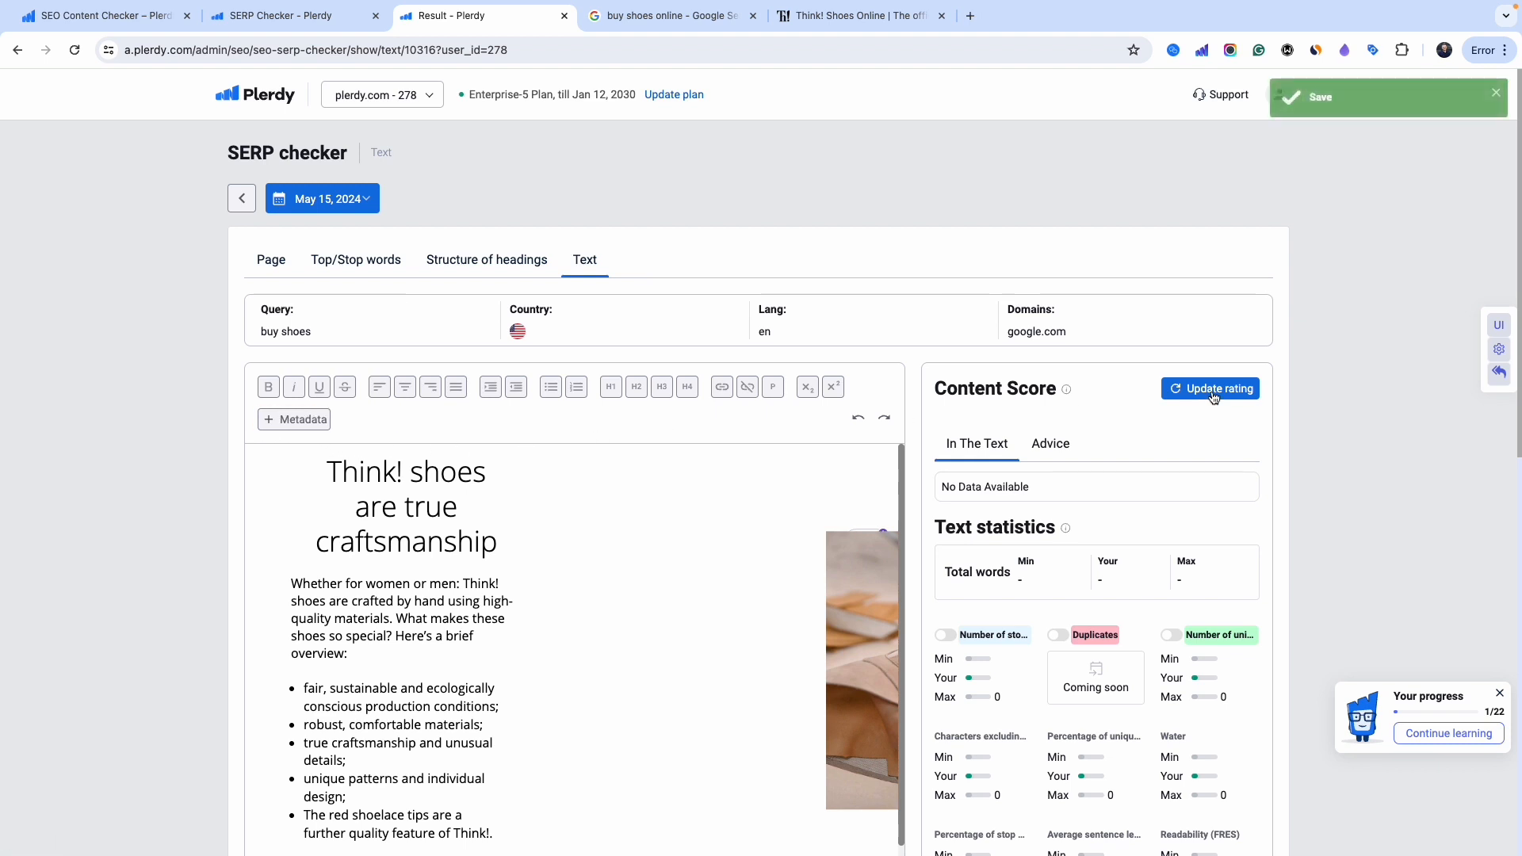
click(1181, 389)
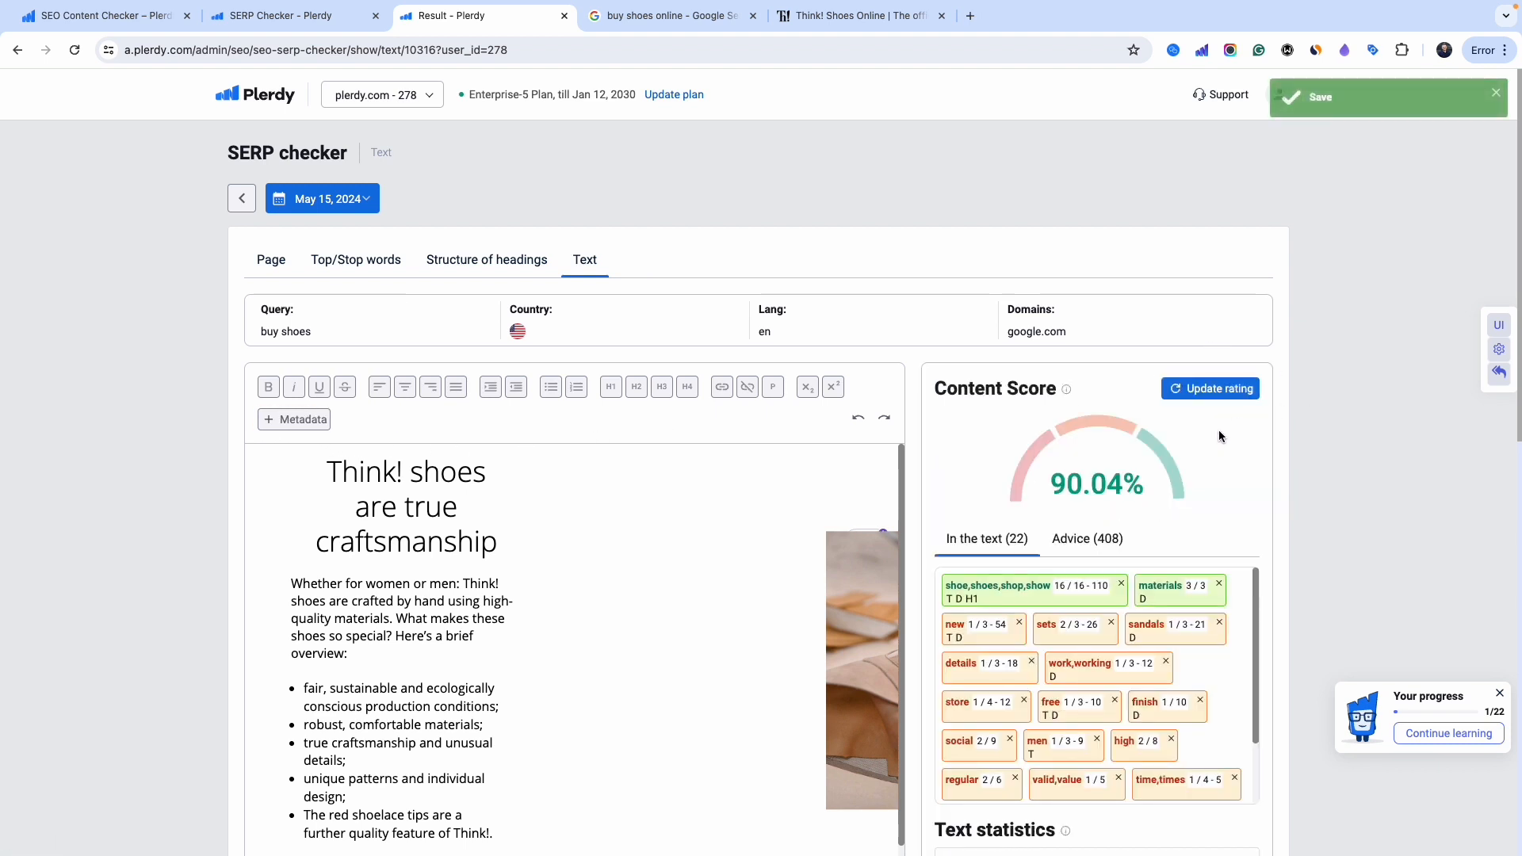
double_click(997, 587)
drag(997, 587, 1020, 589)
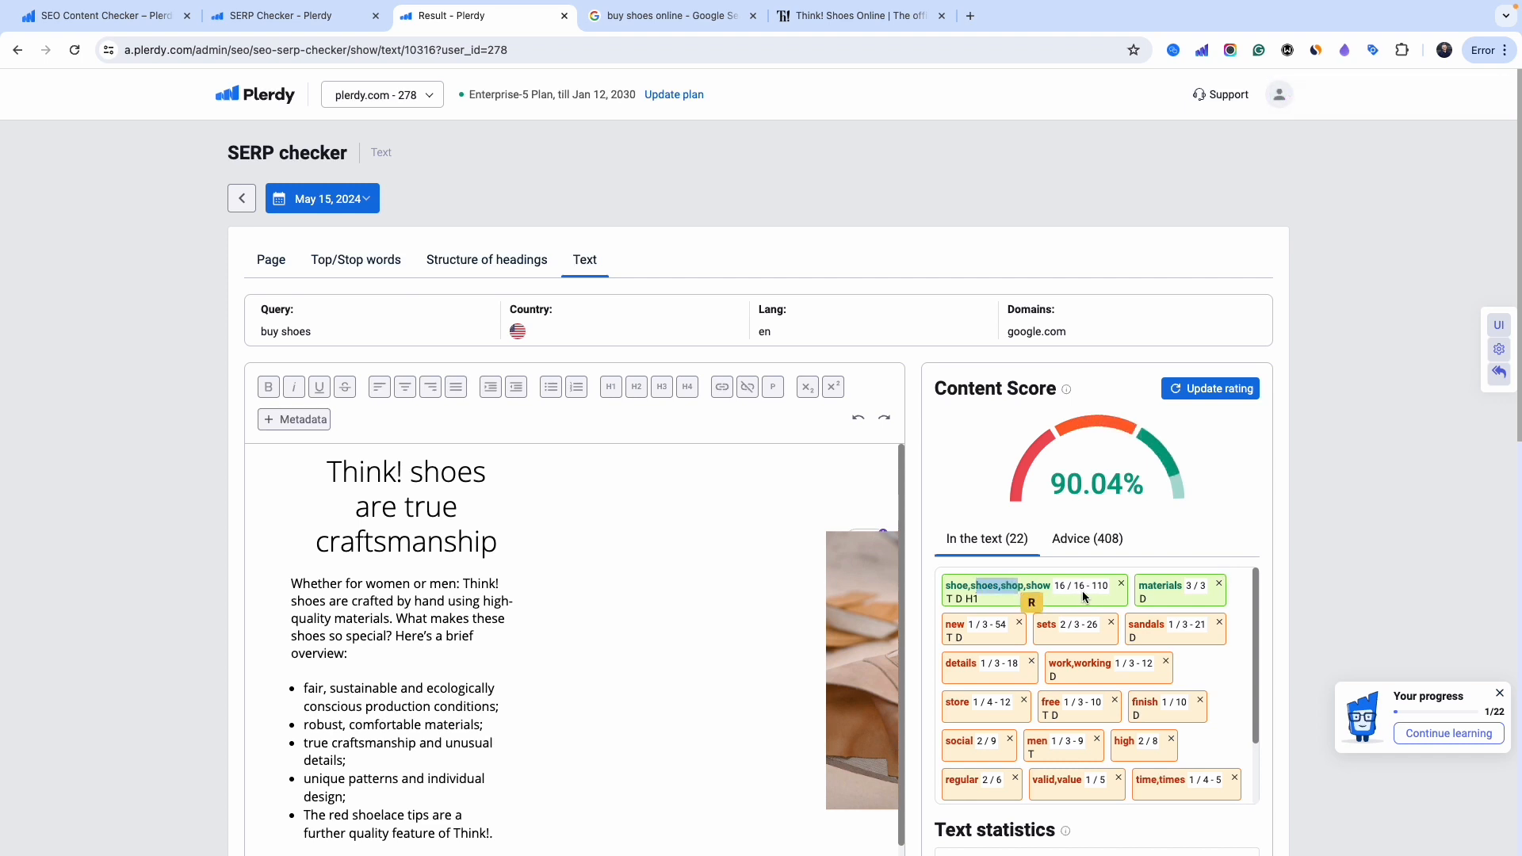
drag(1092, 587, 1108, 588)
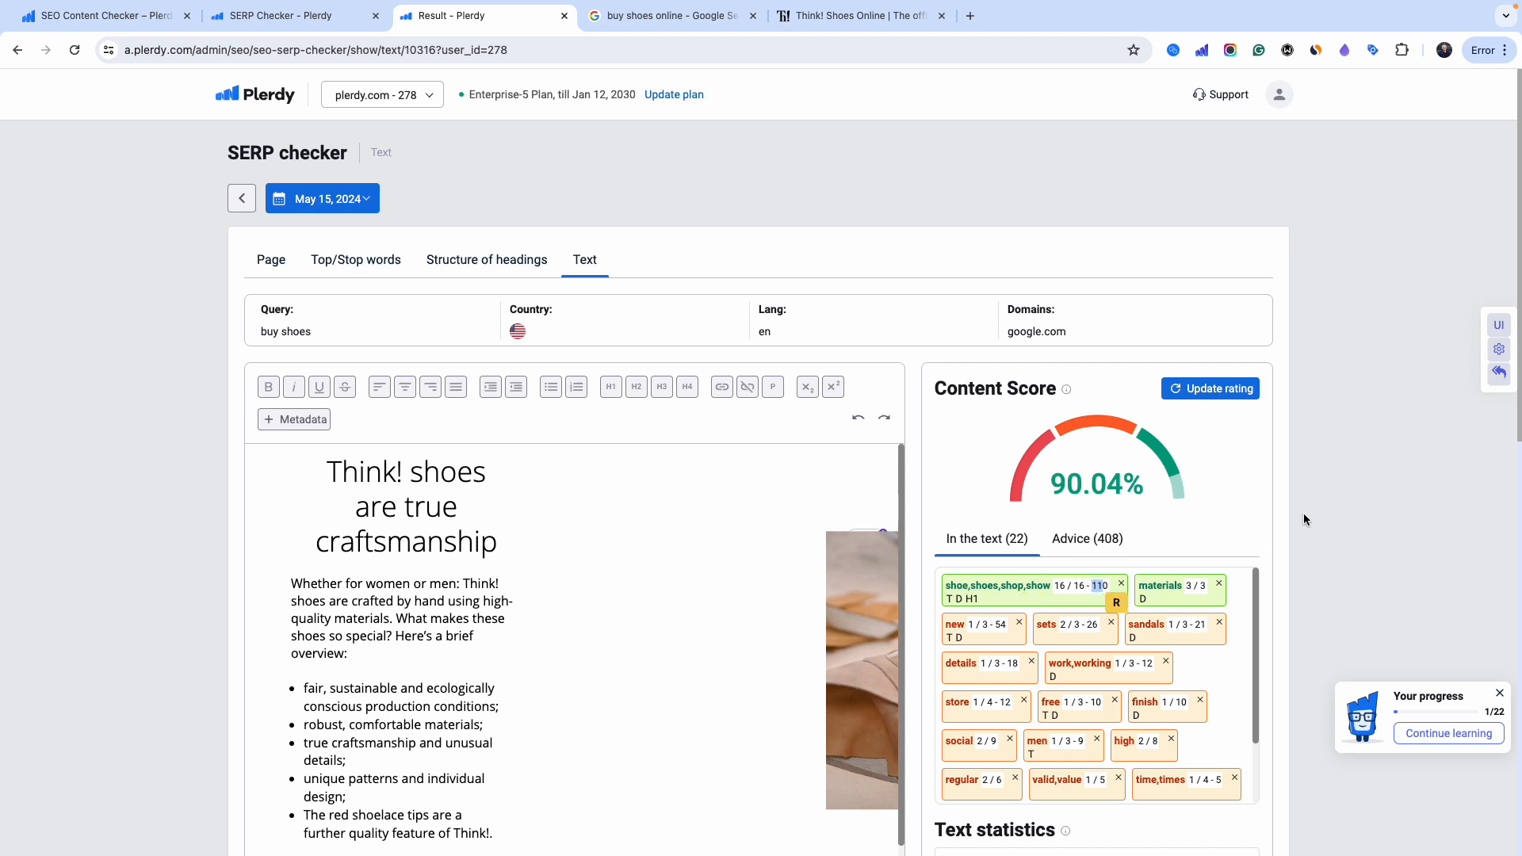
click(1087, 539)
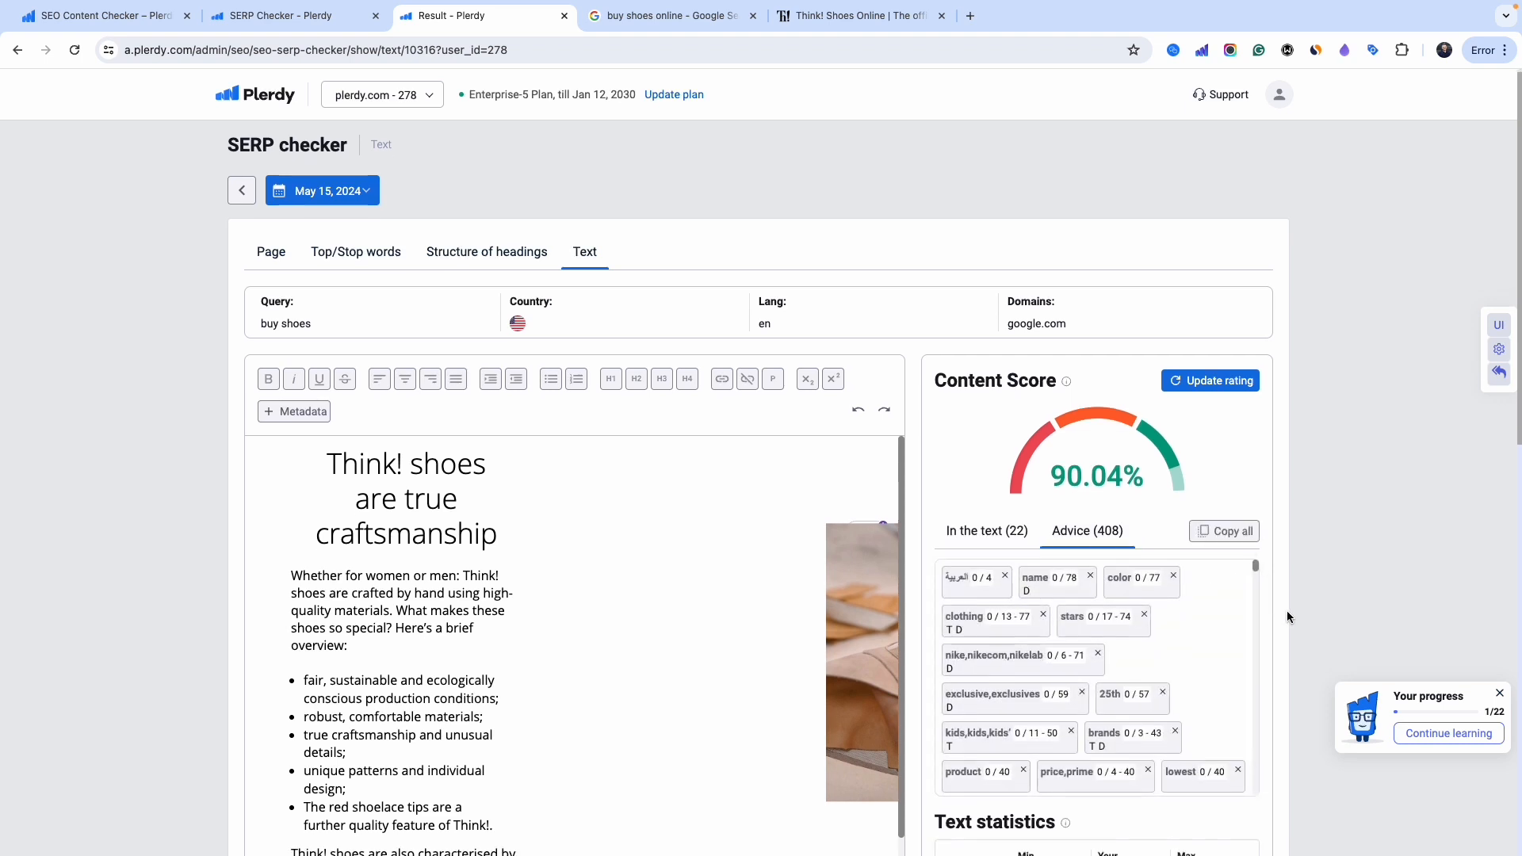
scroll(1285, 607, down, 2)
scroll(1226, 452, down, 5)
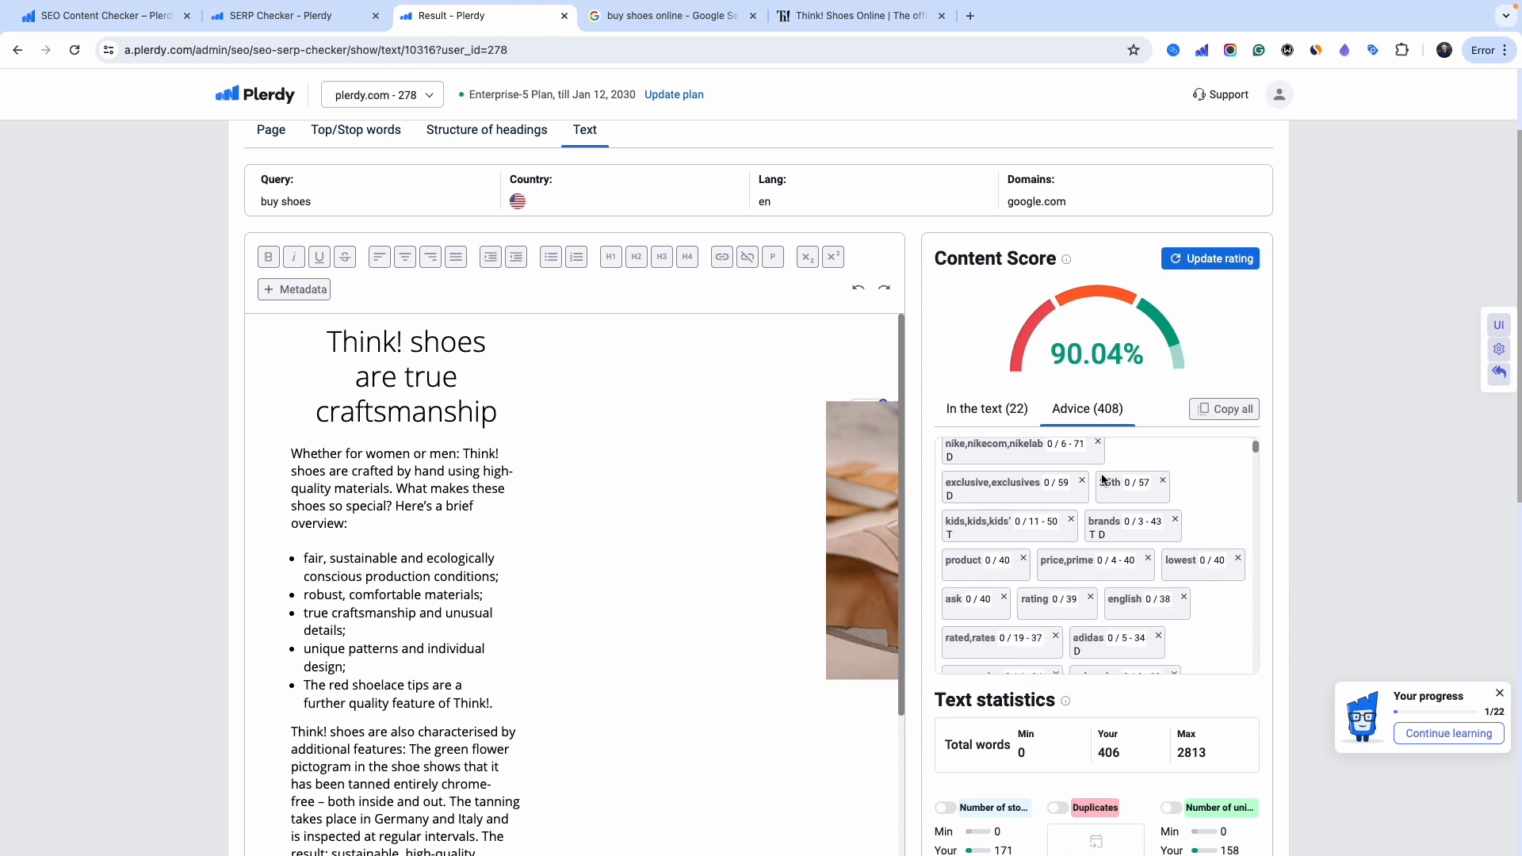
scroll(1313, 542, down, 4)
scroll(1321, 547, down, 5)
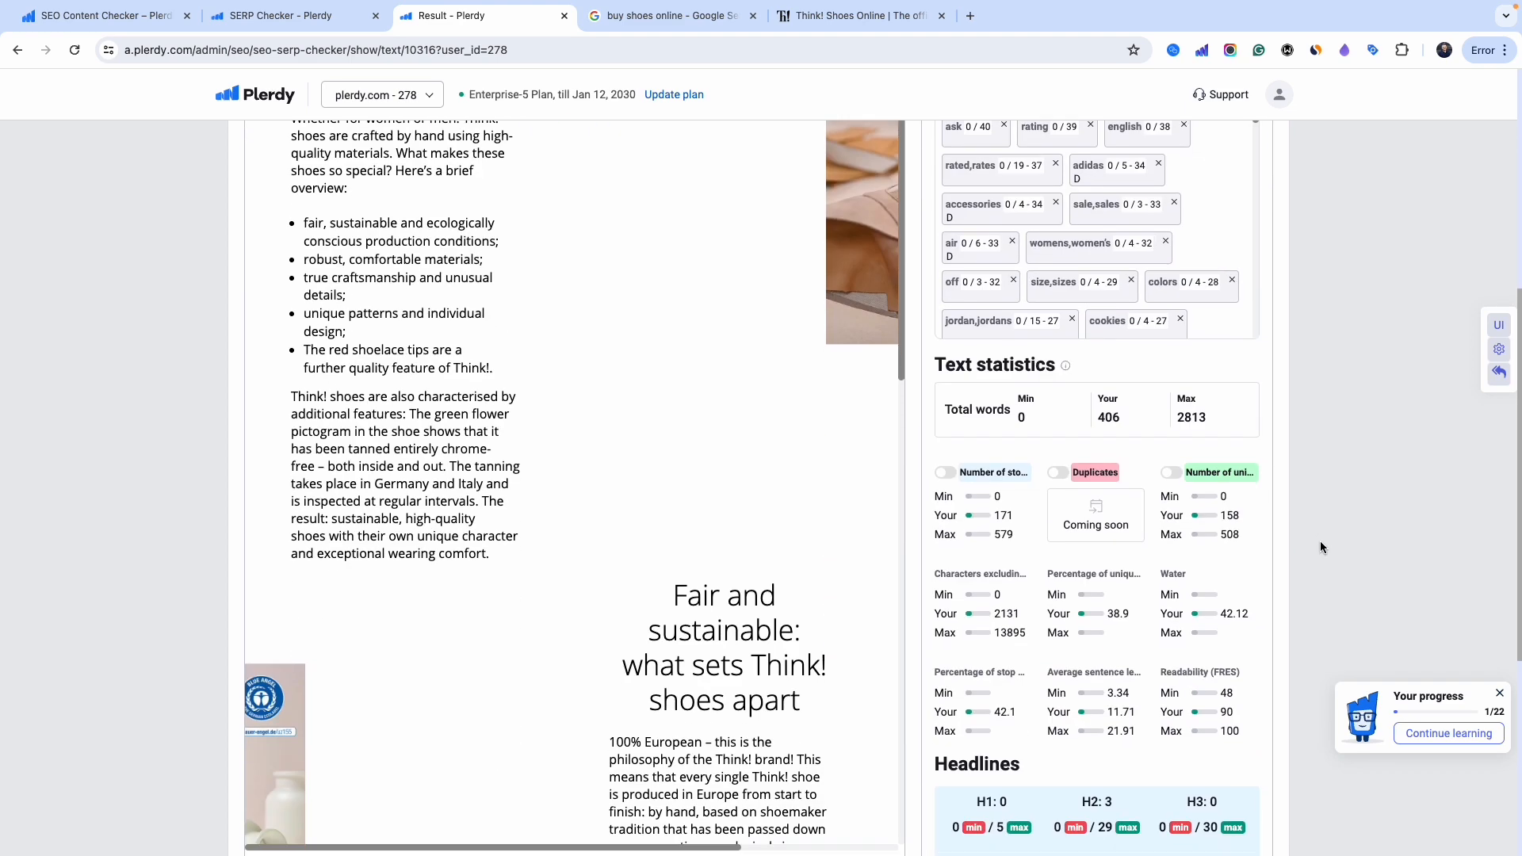
scroll(1322, 570, up, 7)
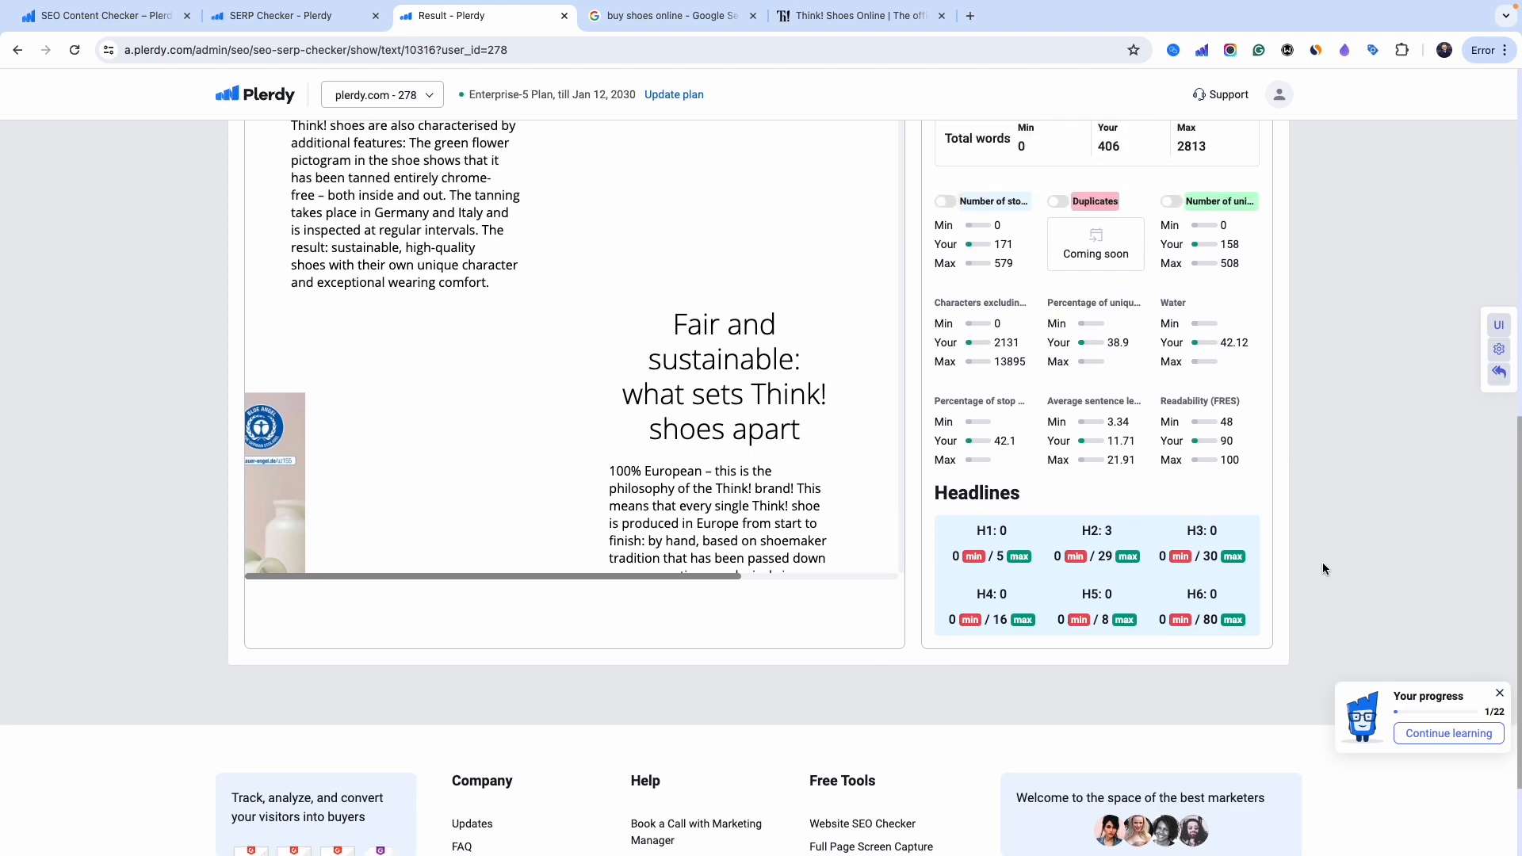
scroll(1324, 569, up, 2)
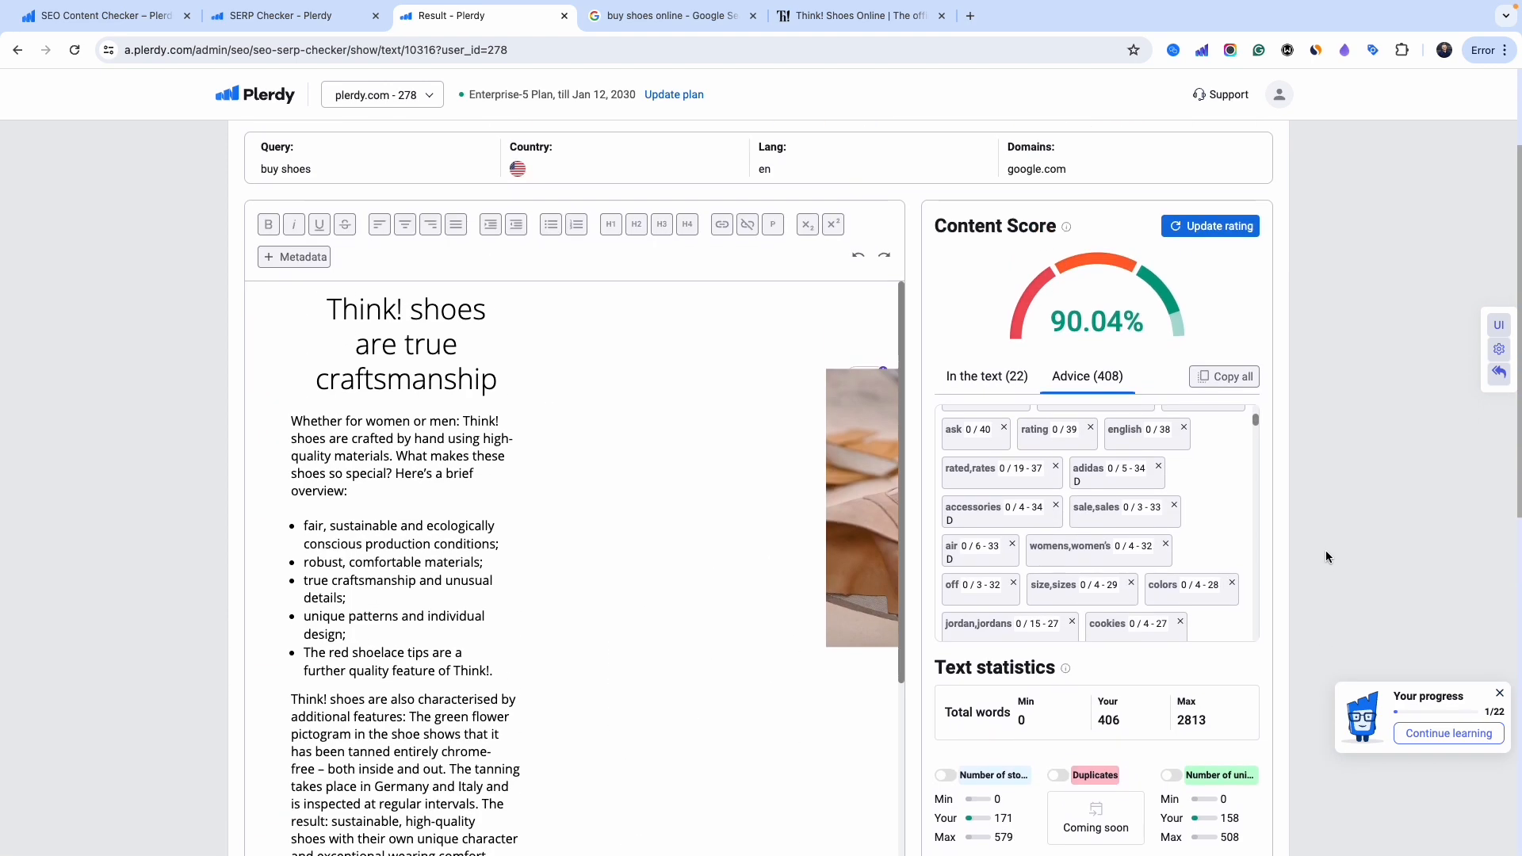
scroll(1326, 556, down, 2)
scroll(1323, 558, down, 1)
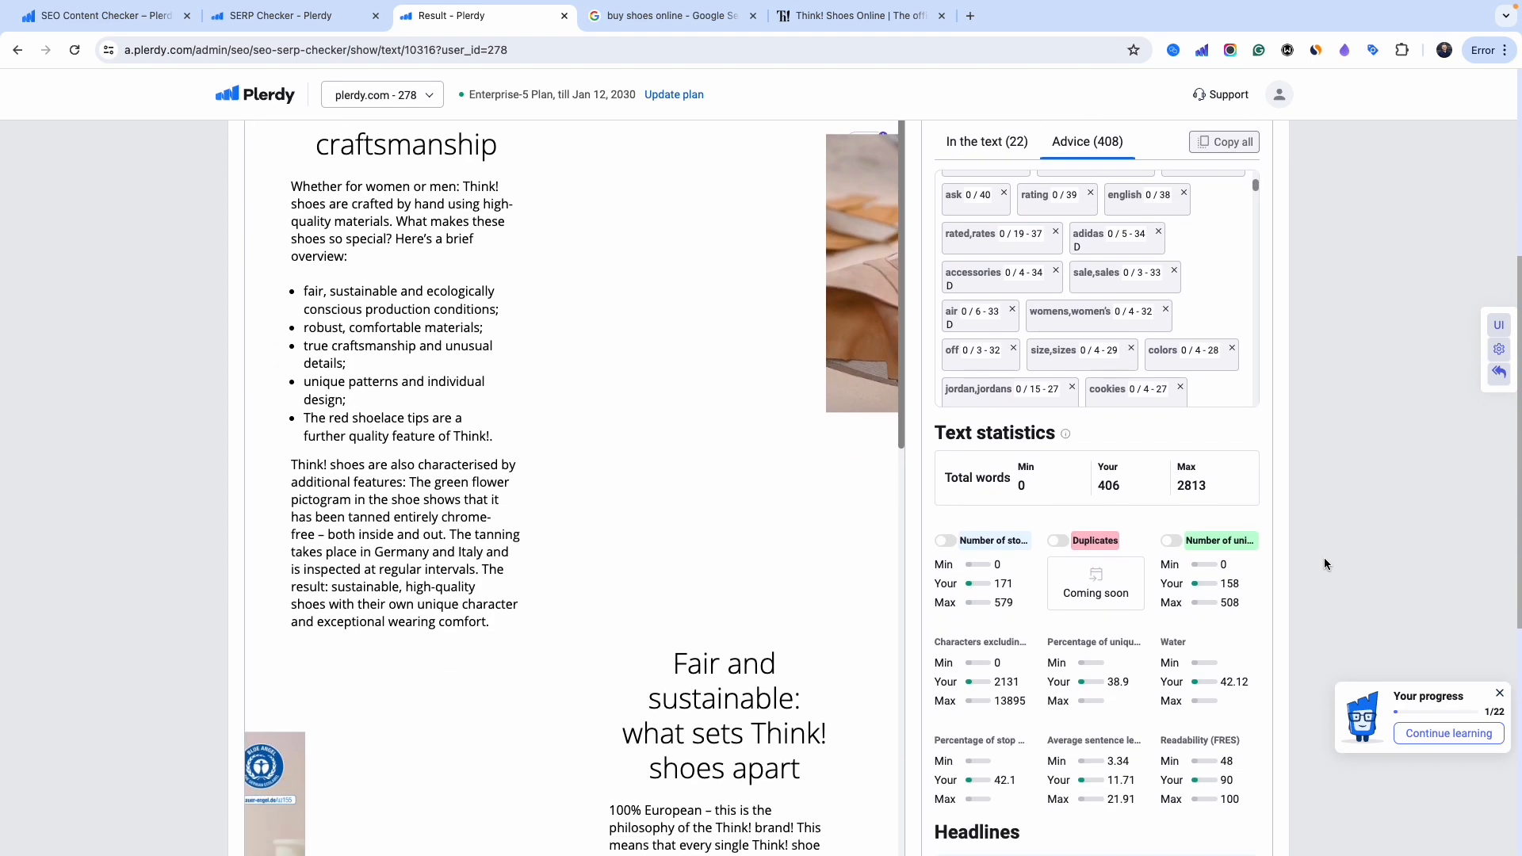
- Try stop-word highlighting, then switch to highlighting the article's 158 unique words in green
click(945, 542)
scroll(537, 409, up, 3)
scroll(537, 408, down, 5)
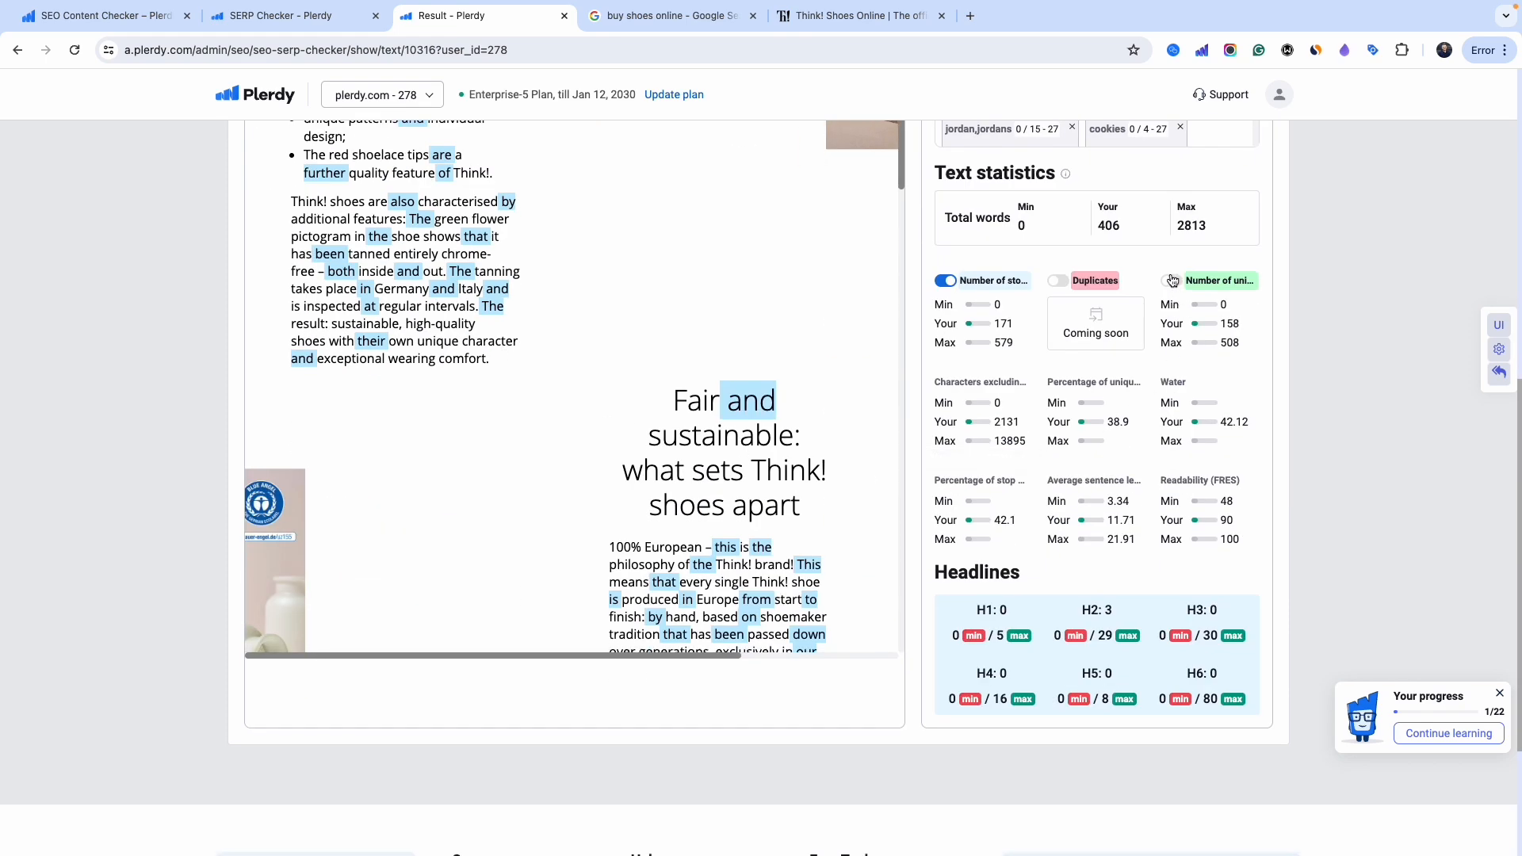
click(947, 282)
click(1171, 281)
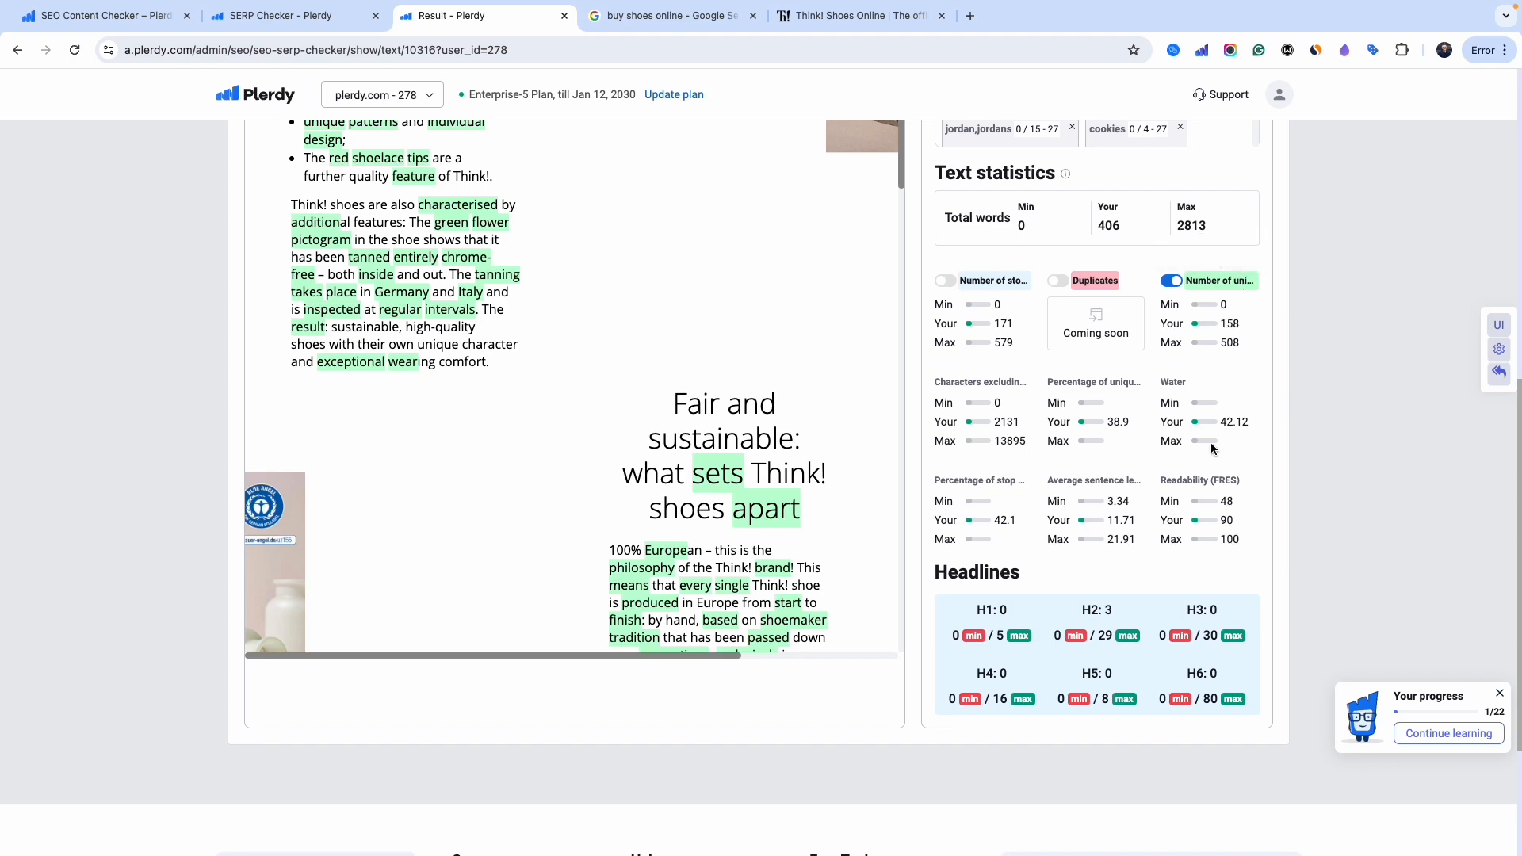
scroll(594, 391, up, 6)
scroll(632, 389, down, 5)
scroll(633, 390, down, 10)
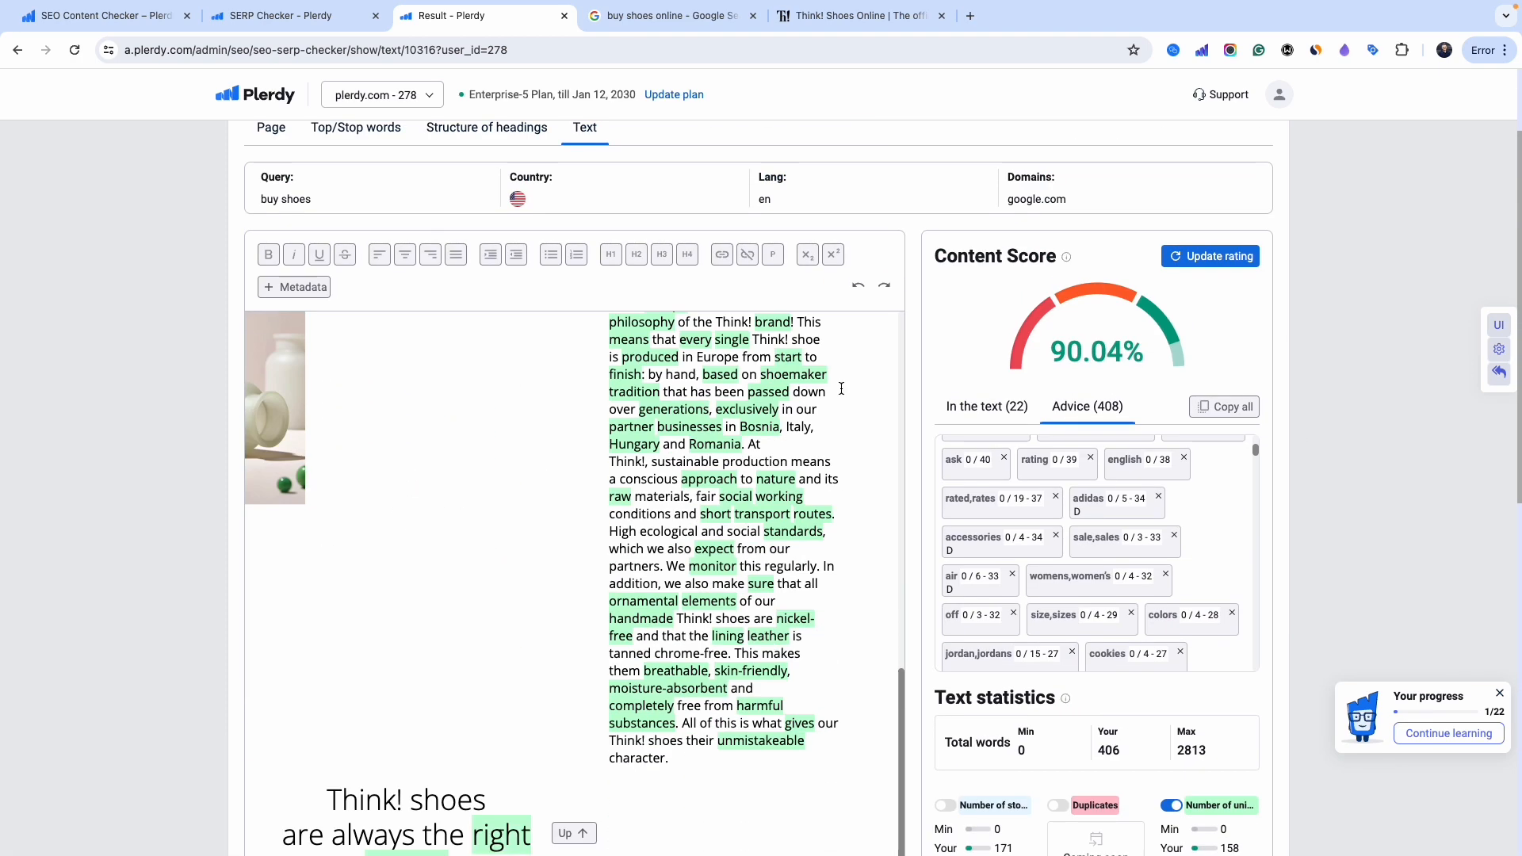
scroll(769, 461, down, 5)
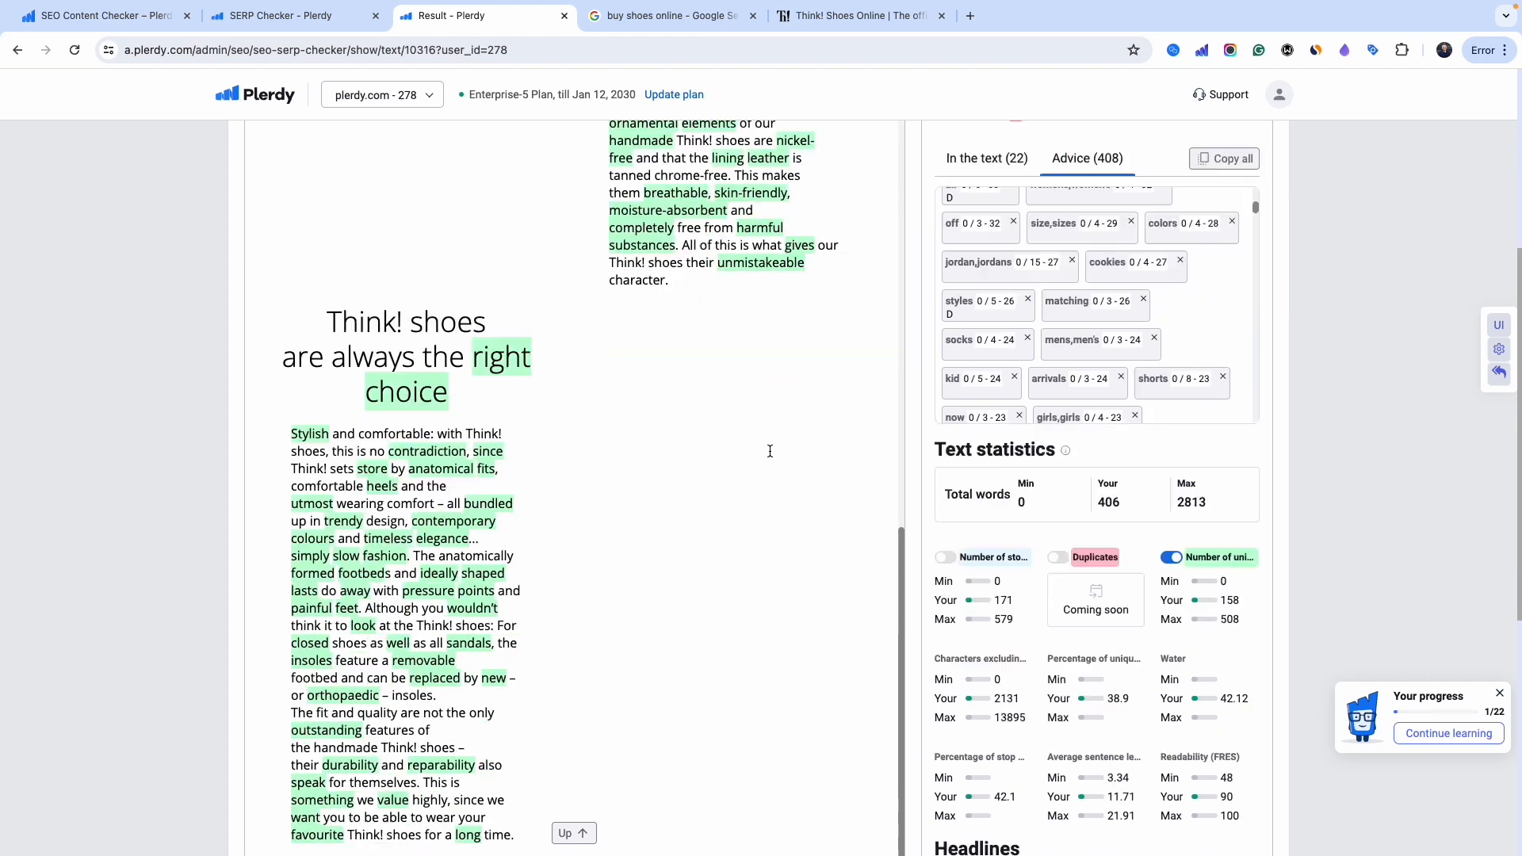
scroll(1010, 413, up, 2)
scroll(1333, 470, up, 6)
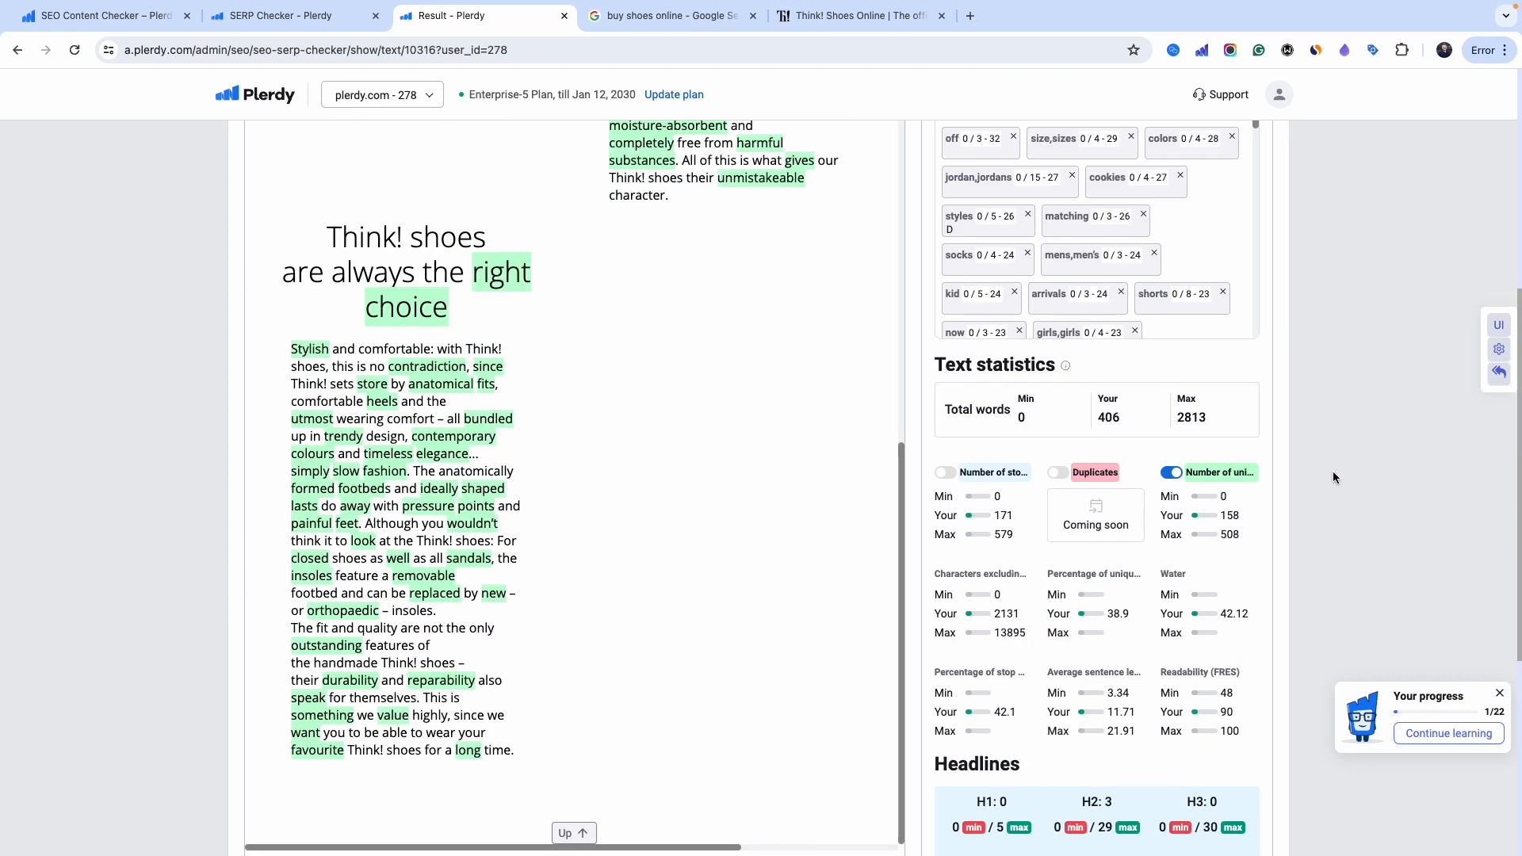